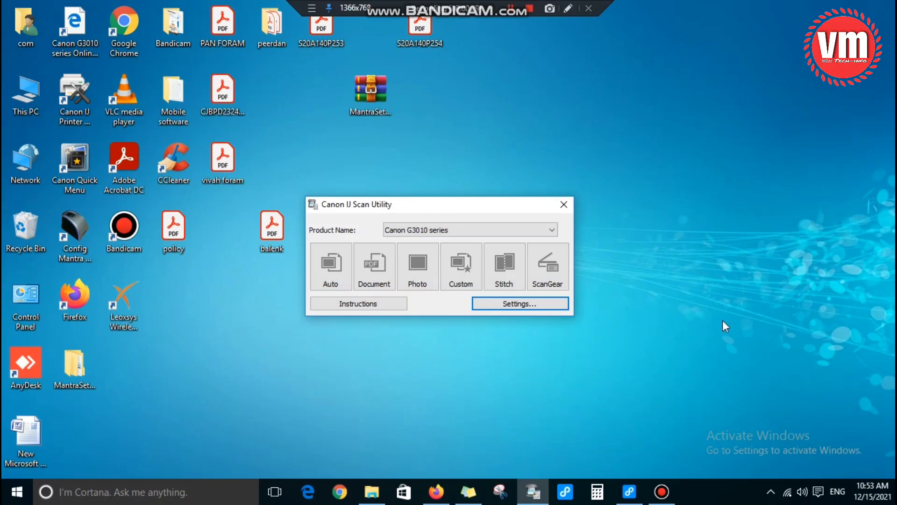
Step: Bring up Canon IJ Scan Utility with Canon G3010 series as the Product Name
click(567, 8)
mouse_move(287, 171)
mouse_down()
mouse_move(371, 234)
mouse_move(433, 225)
mouse_up()
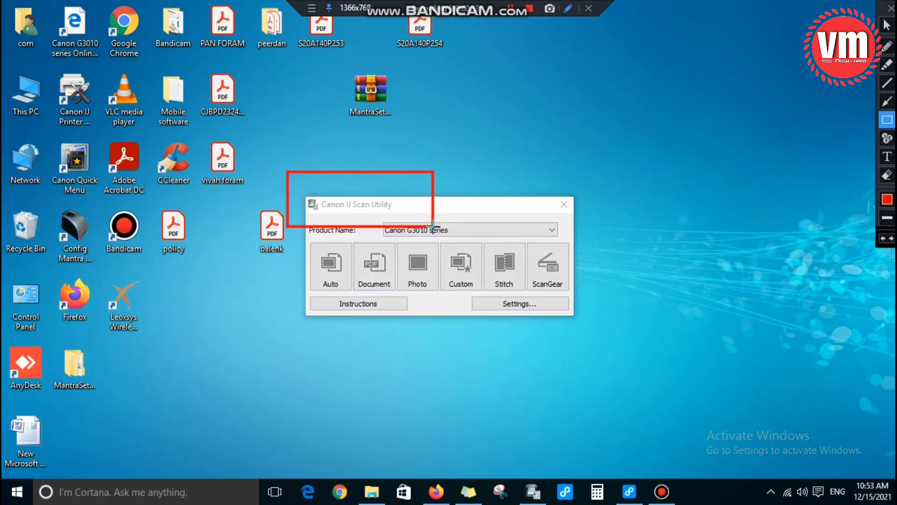
key(Escape)
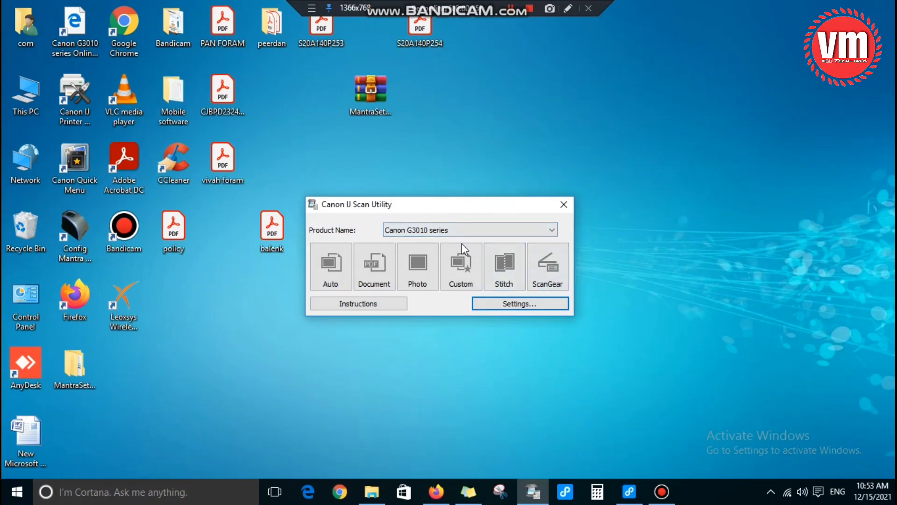
click(568, 8)
drag(456, 291, 577, 324)
key(Escape)
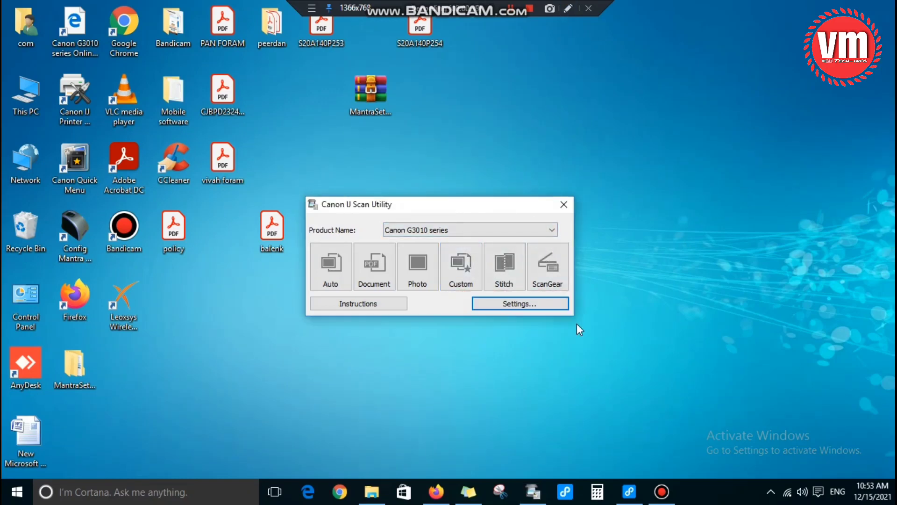
click(512, 305)
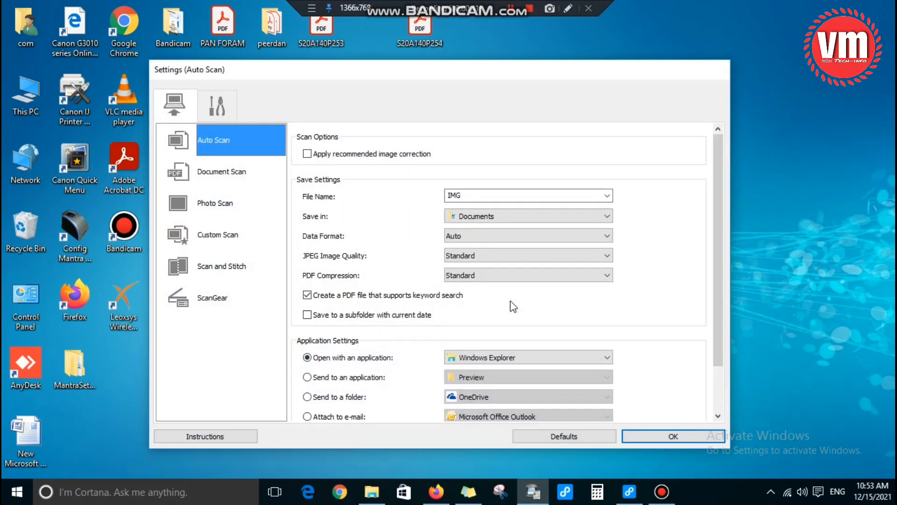
click(569, 8)
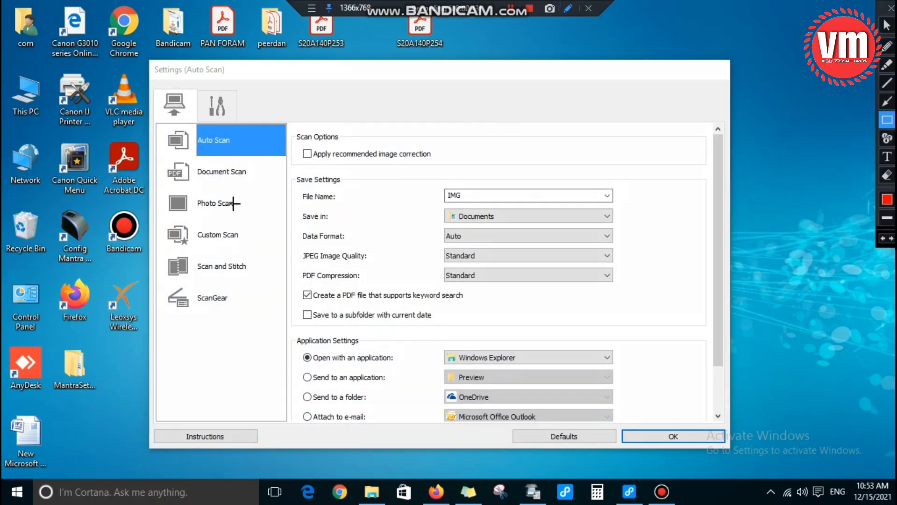
mouse_move(150, 152)
mouse_down()
mouse_move(193, 193)
mouse_move(260, 195)
mouse_up()
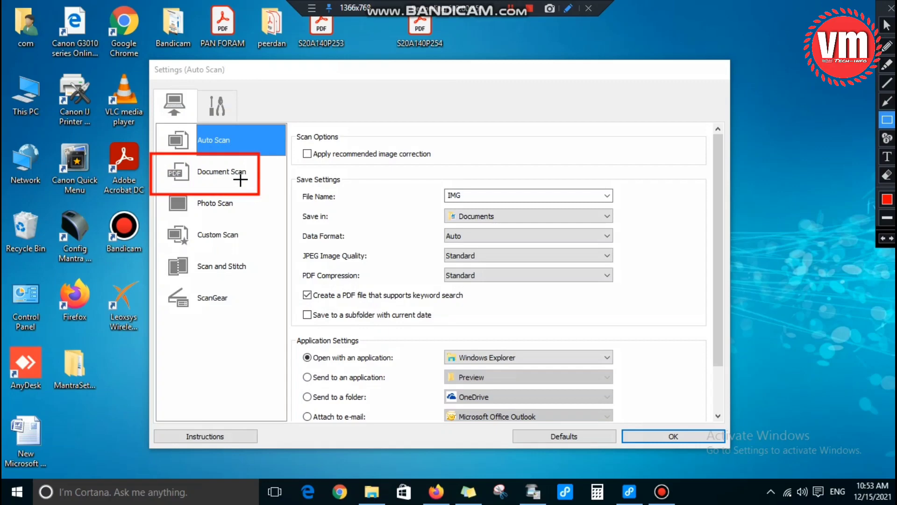
click(206, 171)
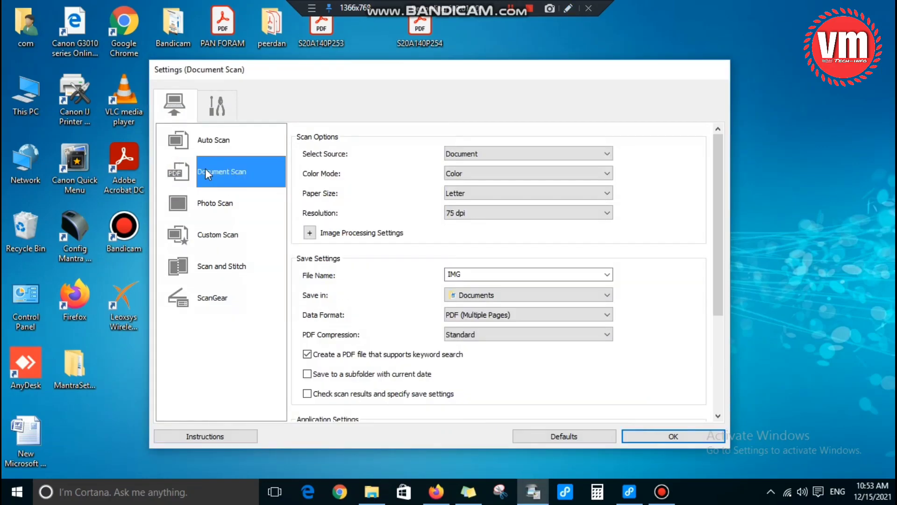
click(568, 8)
mouse_move(301, 203)
mouse_down()
mouse_move(451, 243)
mouse_move(630, 230)
mouse_up()
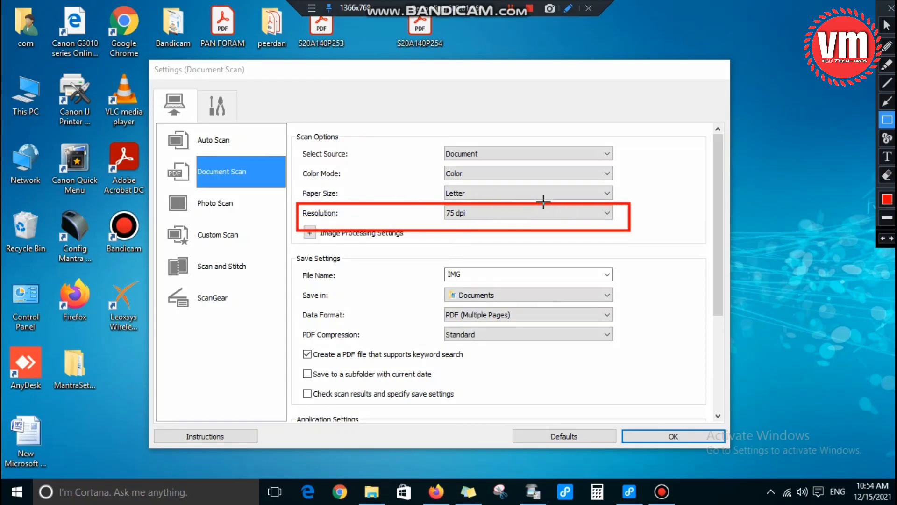
key(Escape)
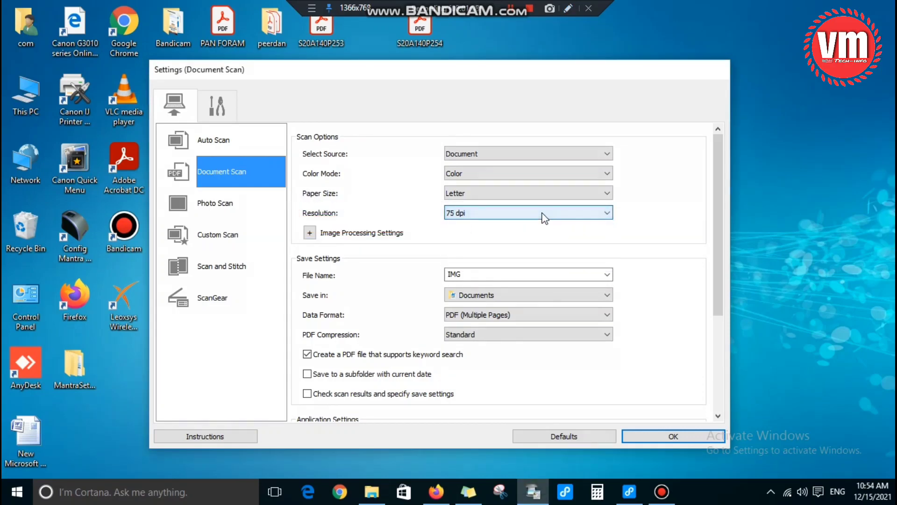
click(542, 213)
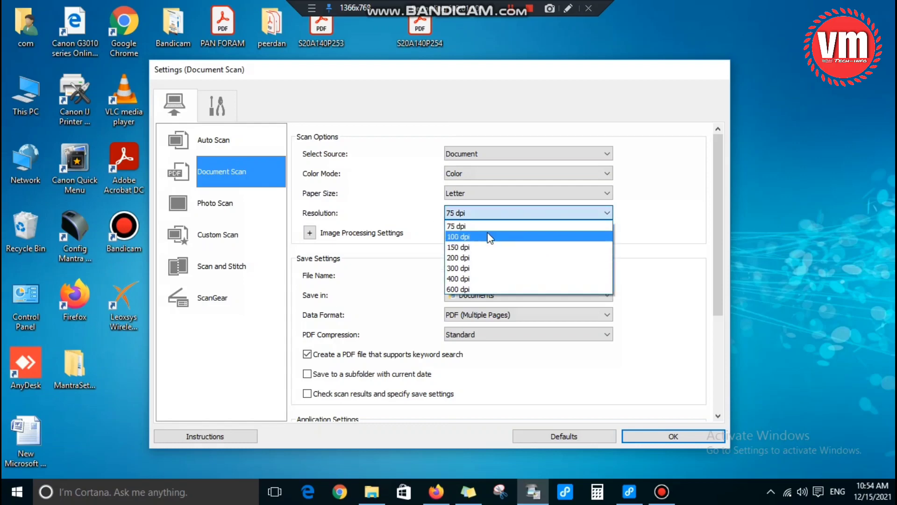
click(465, 226)
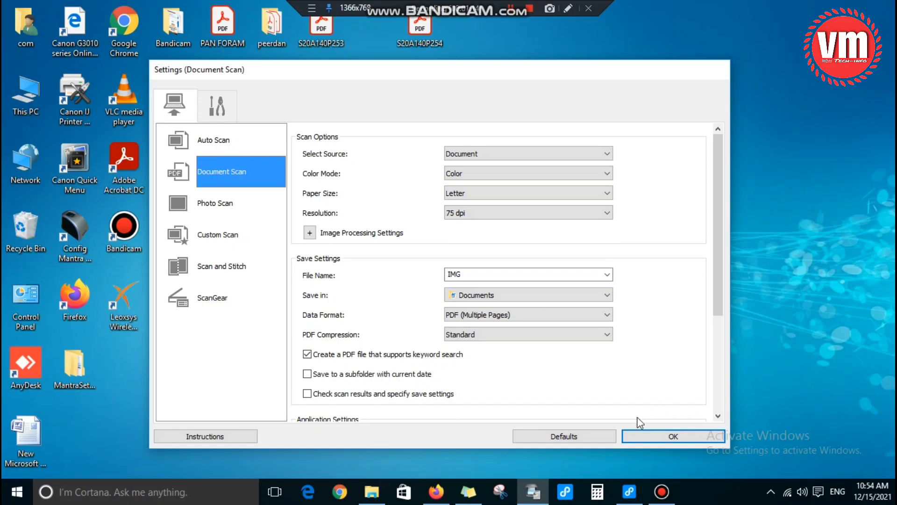
click(663, 436)
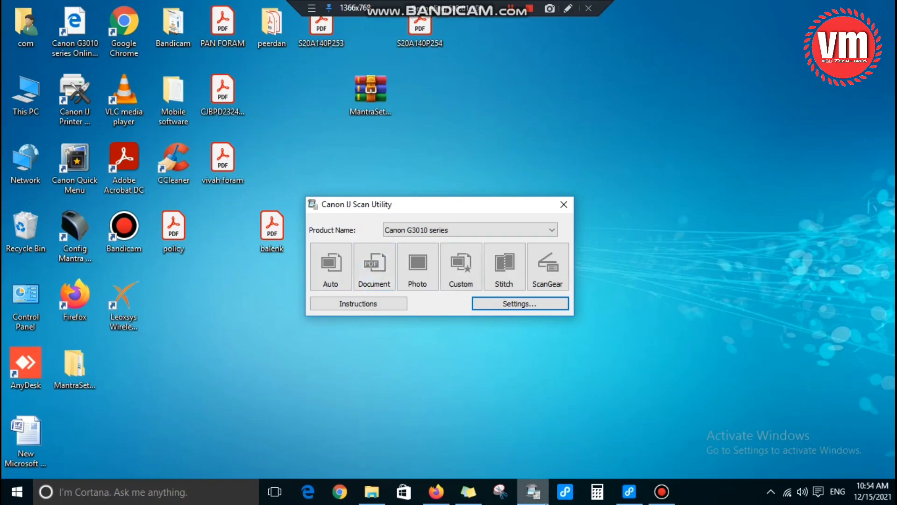
click(437, 491)
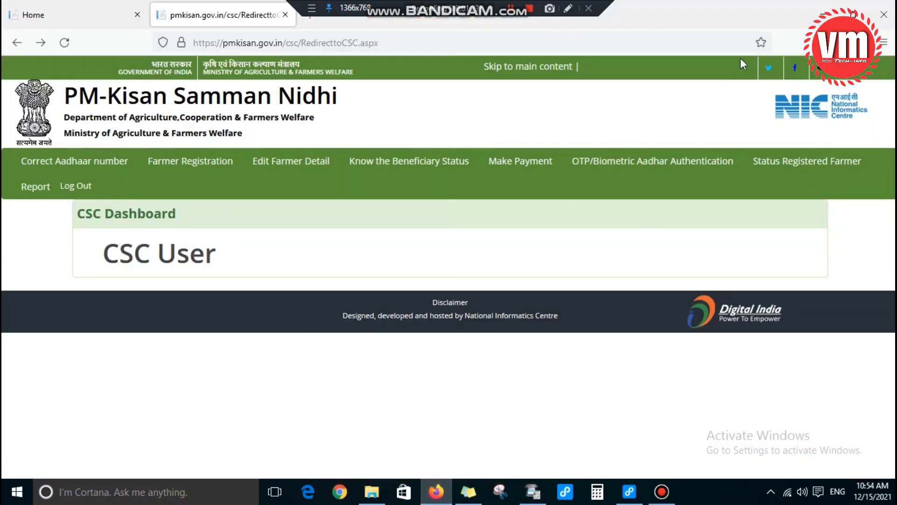
Step: Go to the empty Farmer Registration form in Firefox and expand its State dropdown
click(568, 9)
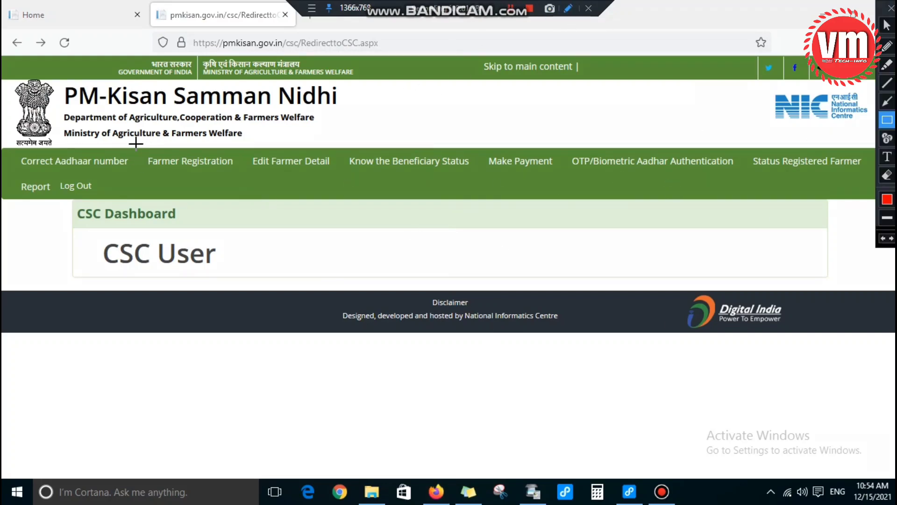
mouse_move(135, 143)
mouse_down()
mouse_move(242, 198)
mouse_move(245, 182)
mouse_up()
key(Escape)
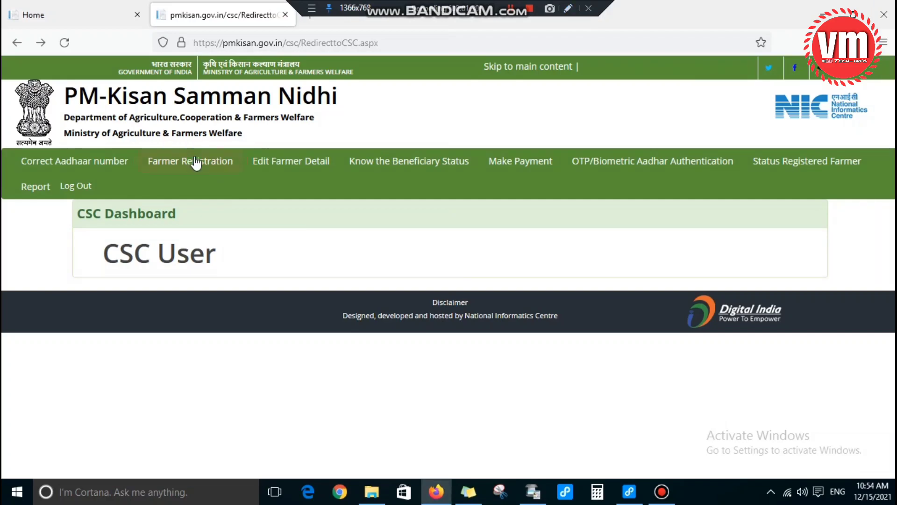
click(191, 163)
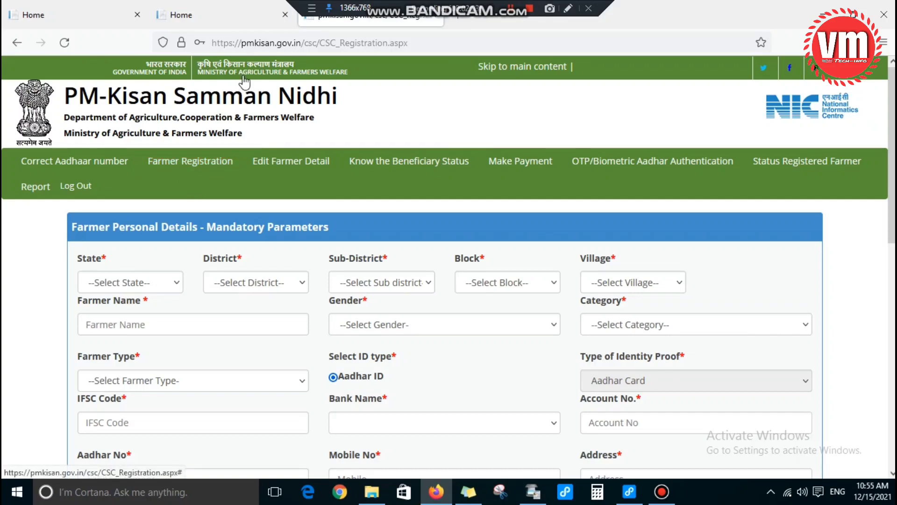
scroll(209, 317, down, 2)
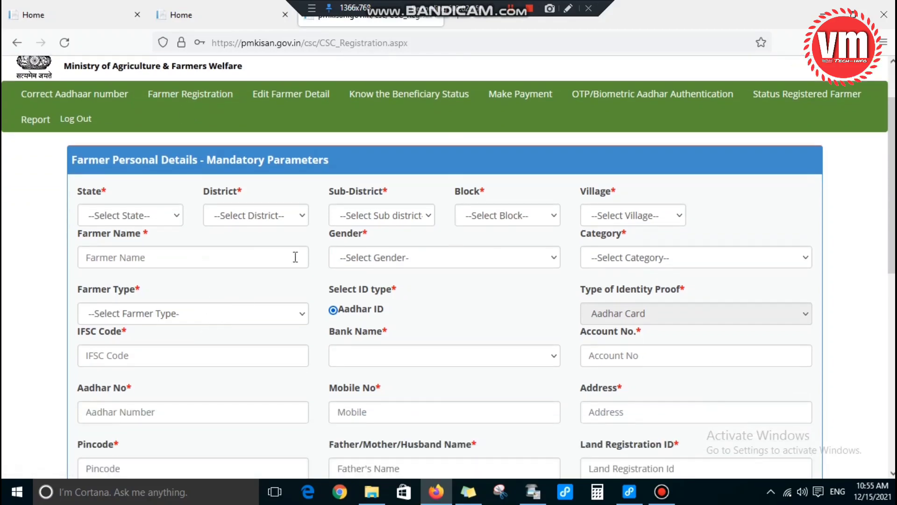
scroll(463, 266, down, 2)
scroll(462, 267, up, 2)
scroll(461, 266, up, 1)
click(172, 203)
scroll(130, 310, down, 8)
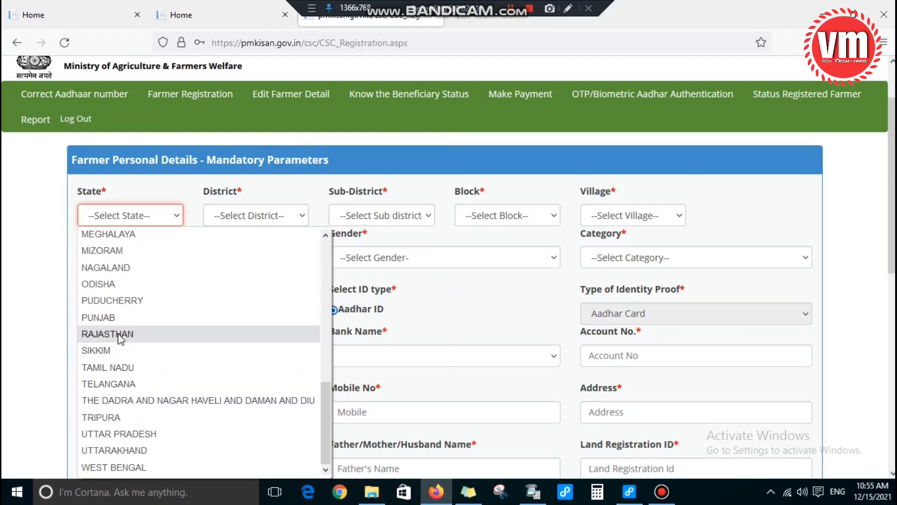
Step: Set the location to state Rajasthan, district Barmer, sub-district Sedwa and block Sedwa
click(117, 335)
click(271, 224)
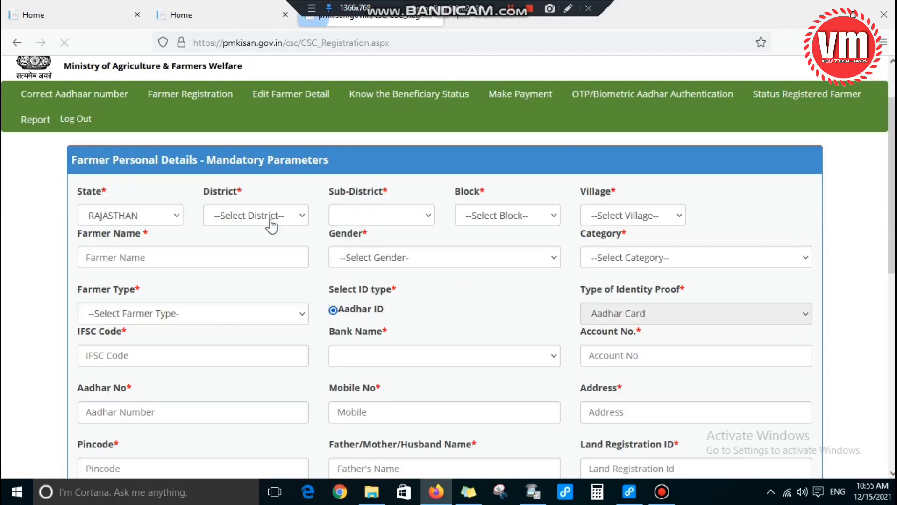
click(266, 226)
click(245, 320)
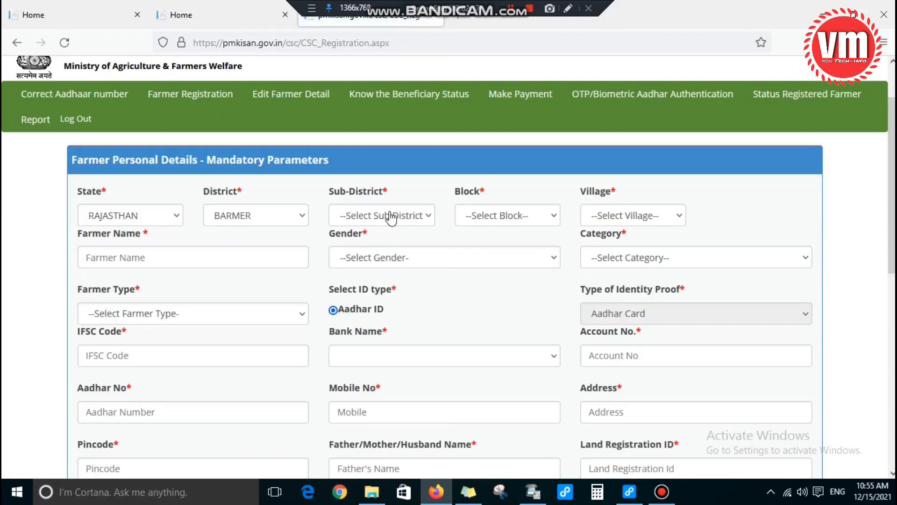
click(390, 218)
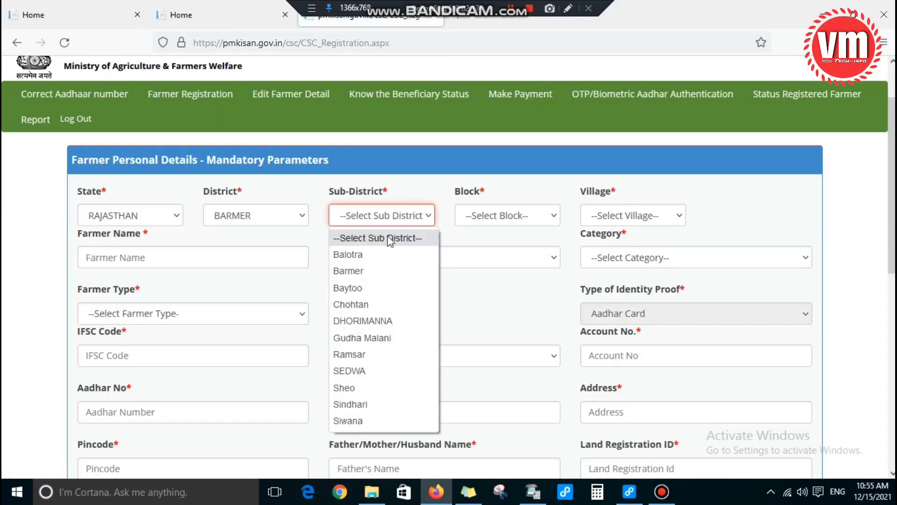
click(366, 367)
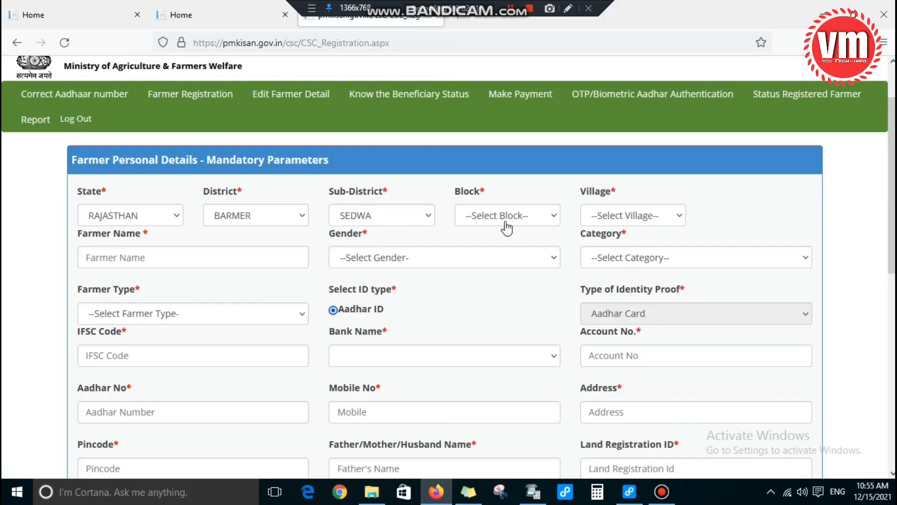
click(507, 223)
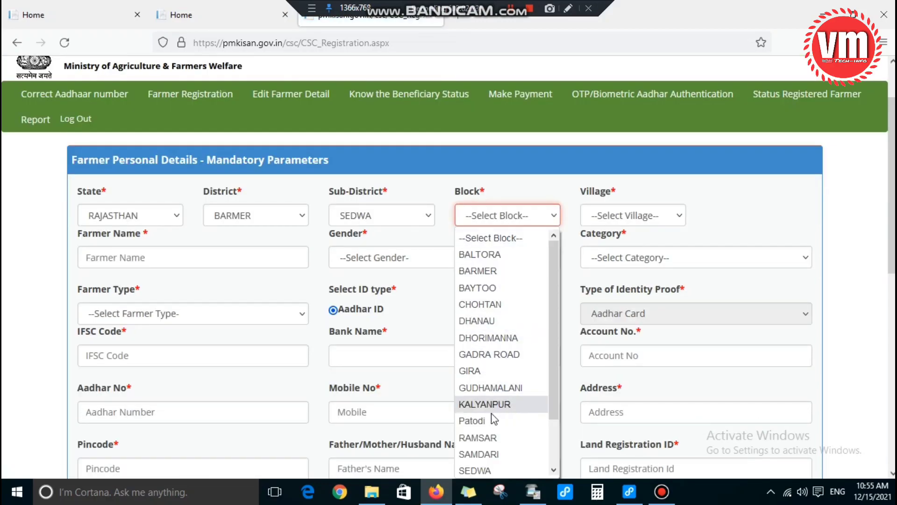
scroll(490, 416, down, 1)
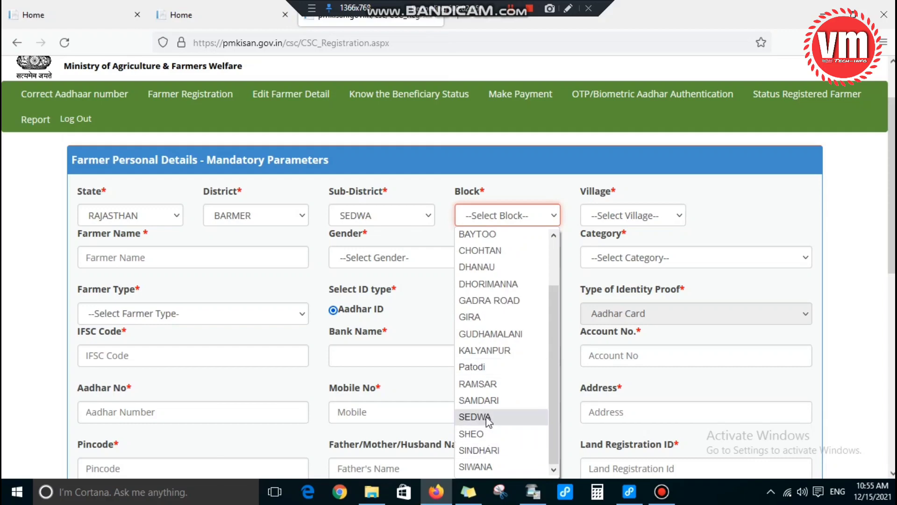
click(486, 417)
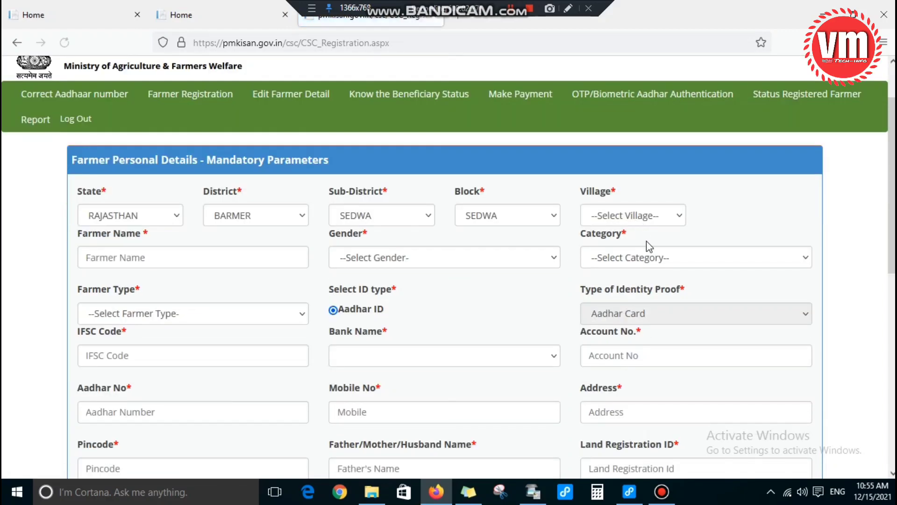
Step: Choose the village Sata - (89049), jumping to it by typing 'sat'
click(641, 217)
drag(770, 248, 792, 484)
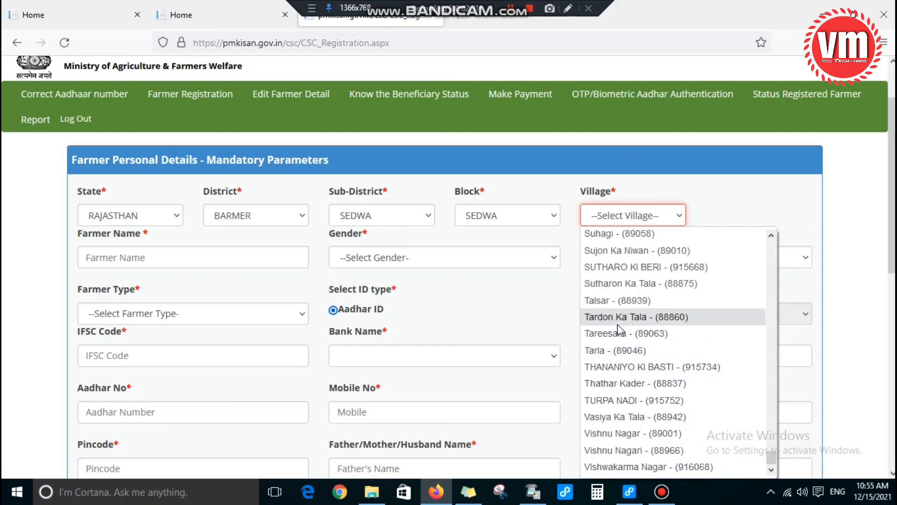
scroll(618, 321, up, 2)
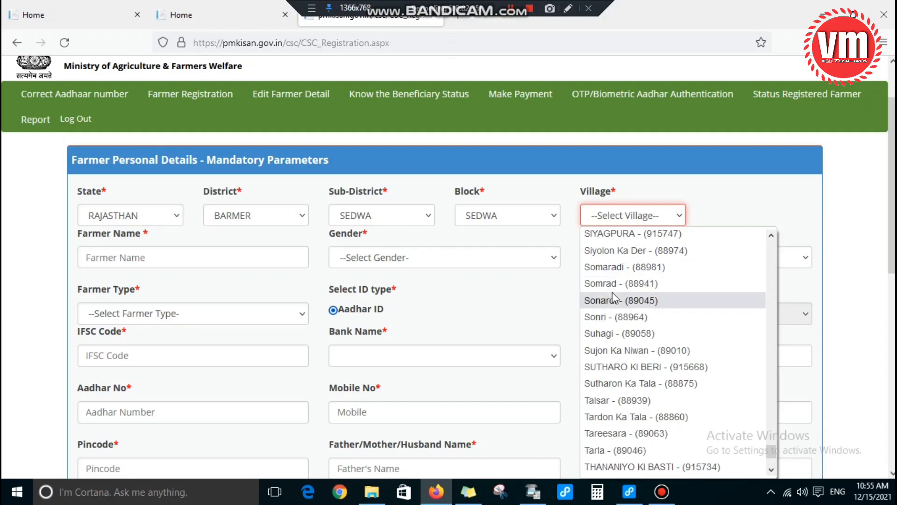
scroll(614, 293, up, 2)
scroll(614, 297, up, 8)
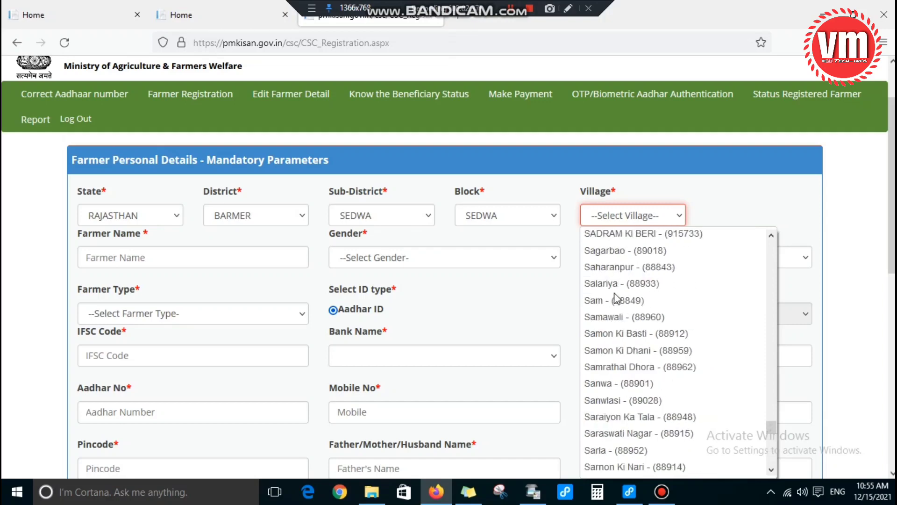
scroll(617, 297, down, 4)
scroll(615, 298, down, 6)
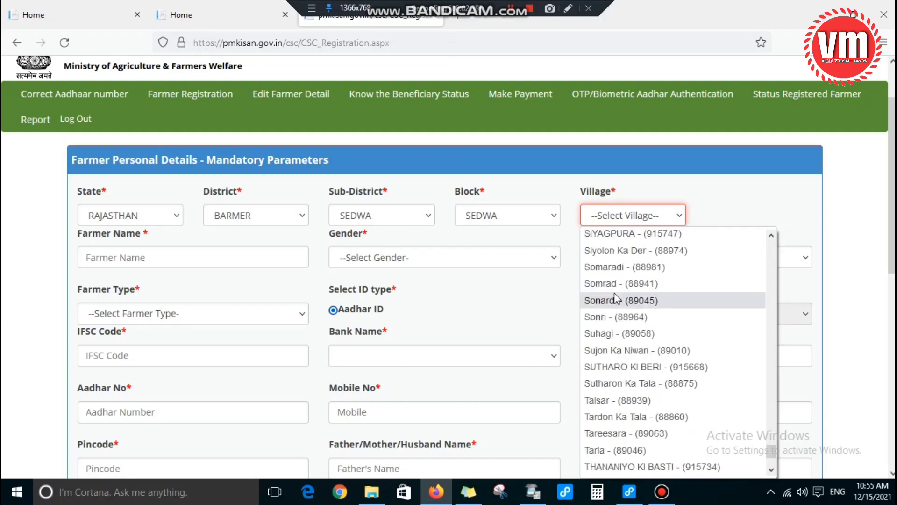
text(sat)
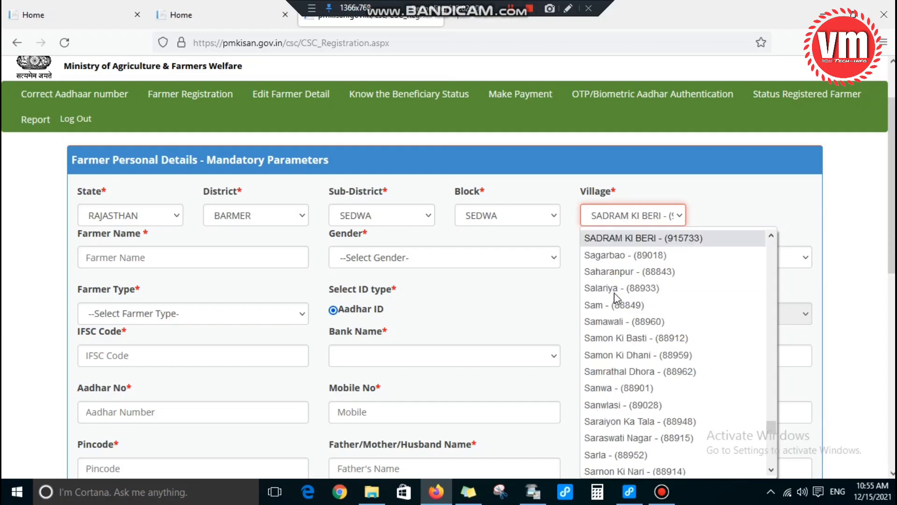
key(Return)
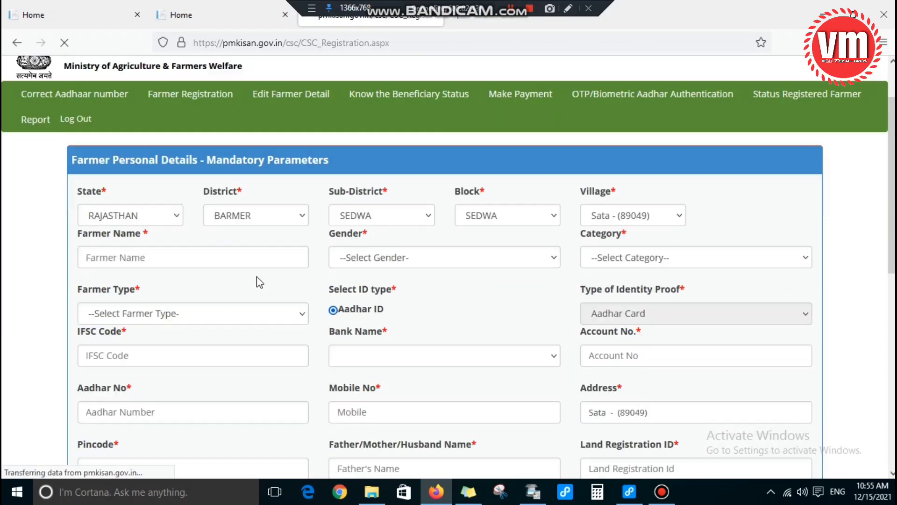
Step: Enter the farmer's name and set Male, General/Others category and Small (1-2Ha) farmer type
click(95, 257)
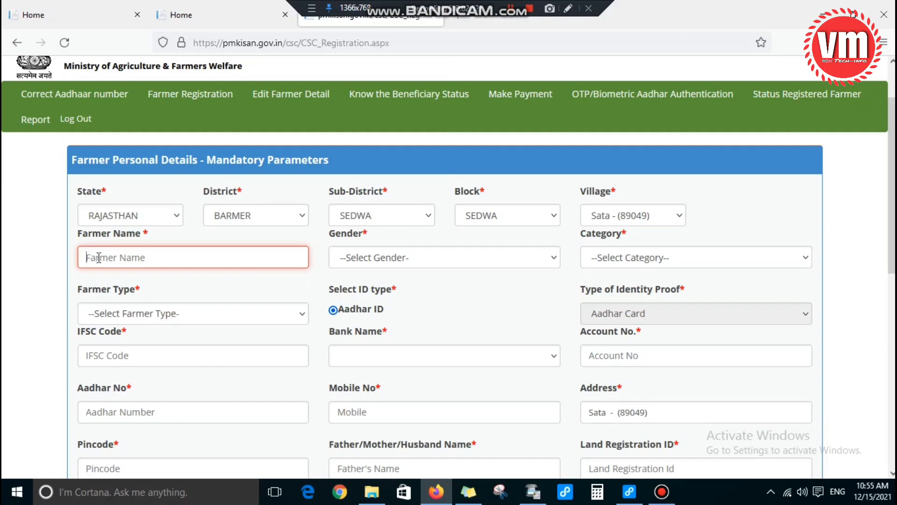
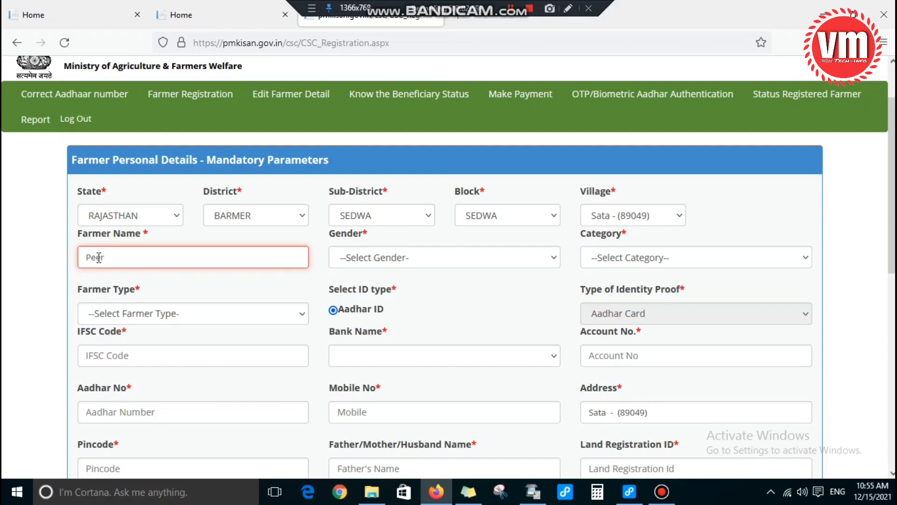
click(426, 269)
click(374, 295)
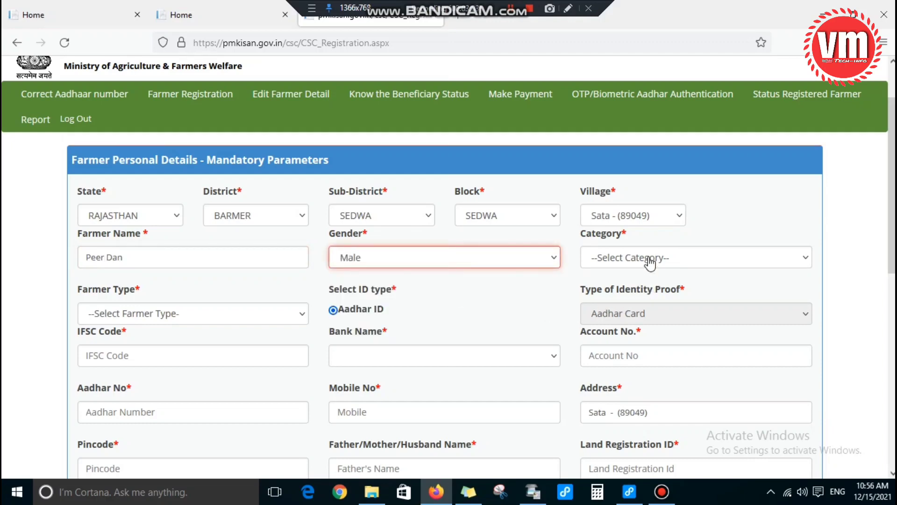
click(649, 263)
click(619, 295)
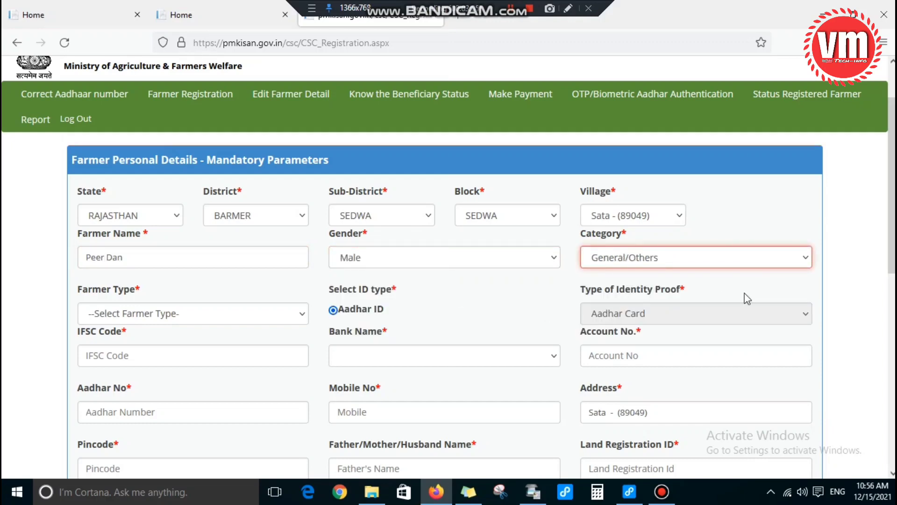
scroll(747, 298, down, 1)
click(178, 252)
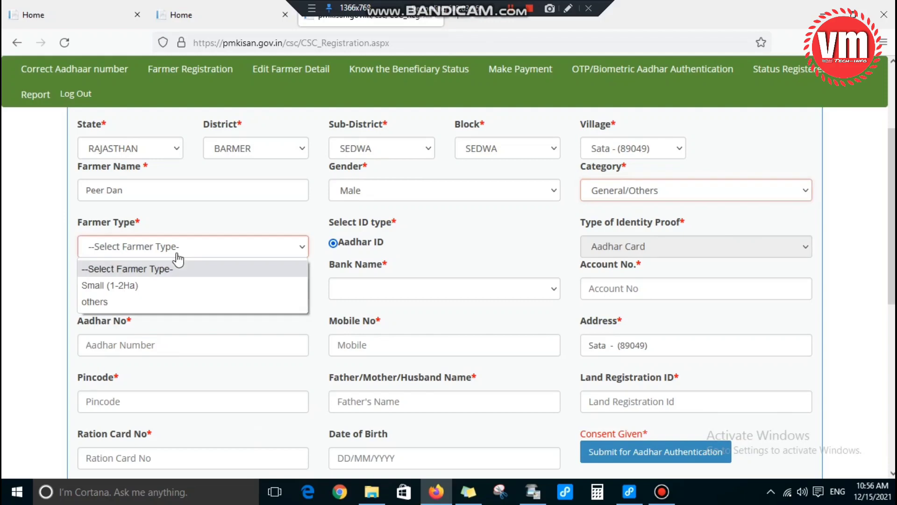
click(128, 286)
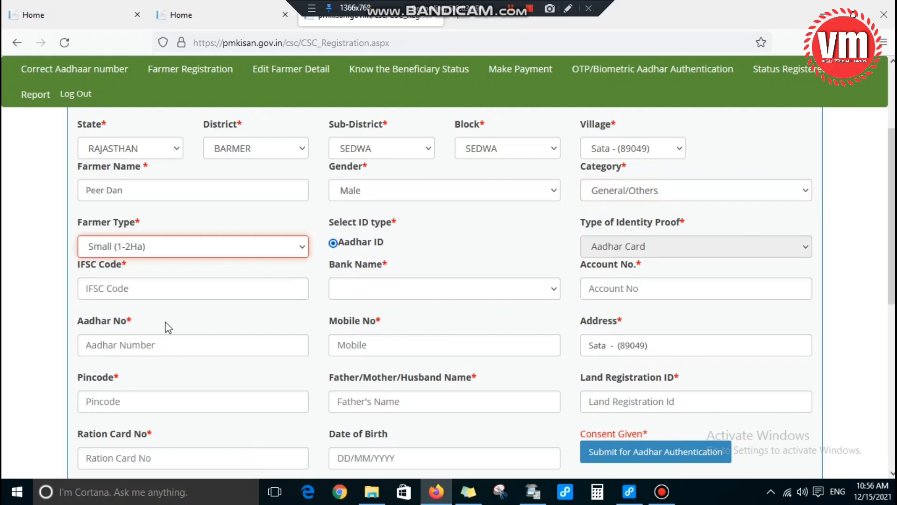
Step: Replace a wrong IFSC suggestion with SBIN0031704 and check the bank is State Bank of India
click(164, 293)
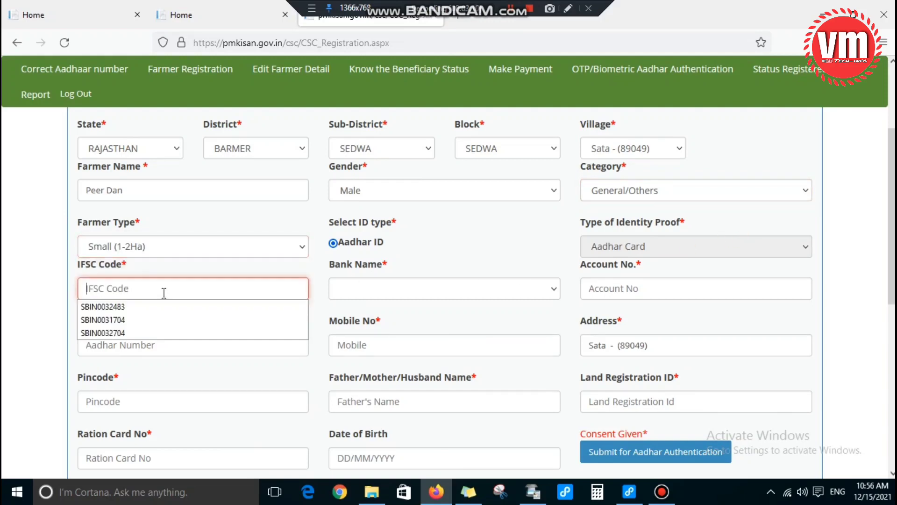
click(139, 307)
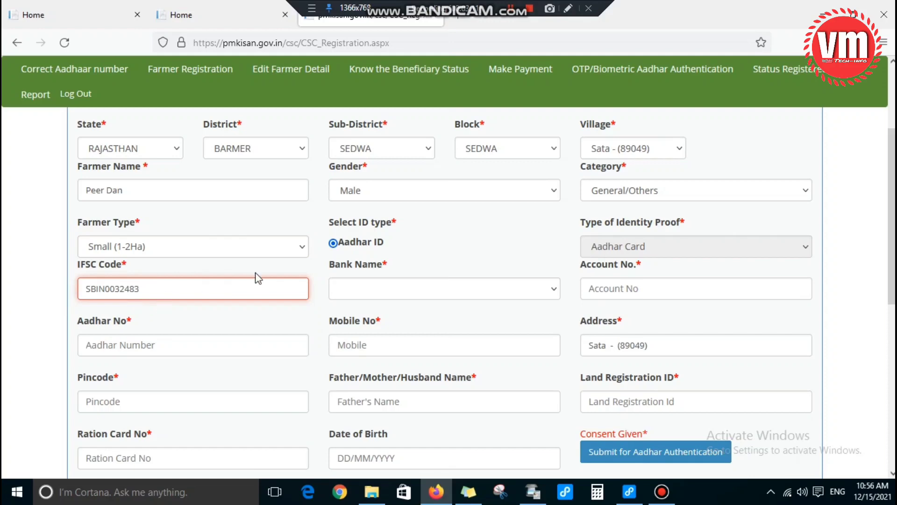
double_click(197, 279)
key(BackSpace)
click(195, 279)
click(139, 322)
click(421, 300)
click(424, 297)
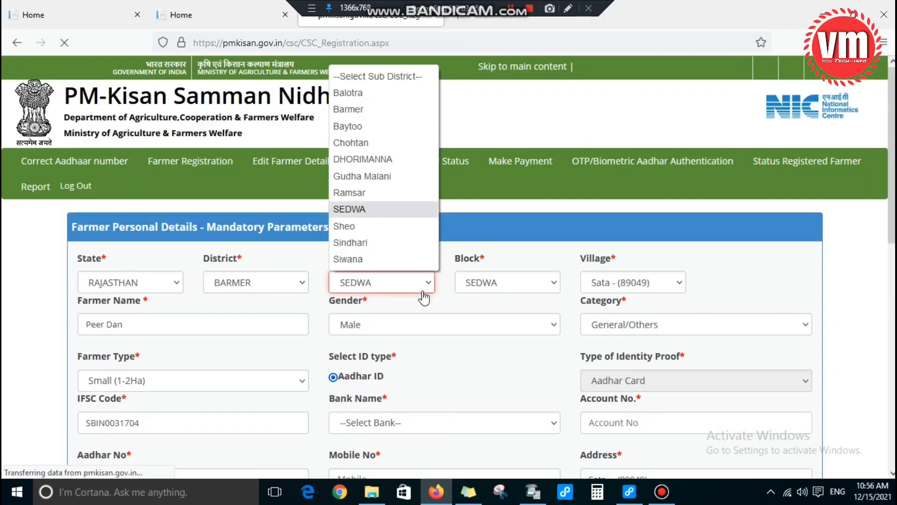
click(411, 290)
click(411, 291)
click(402, 332)
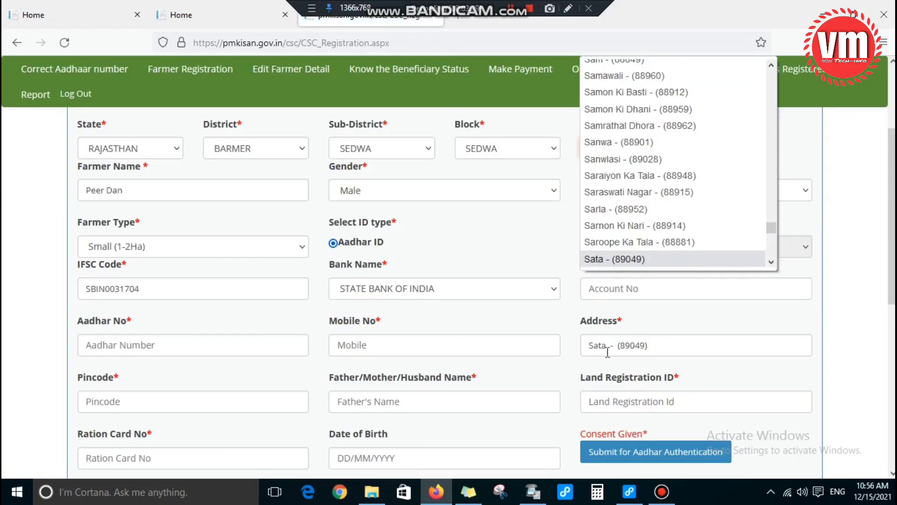
scroll(608, 351, down, 3)
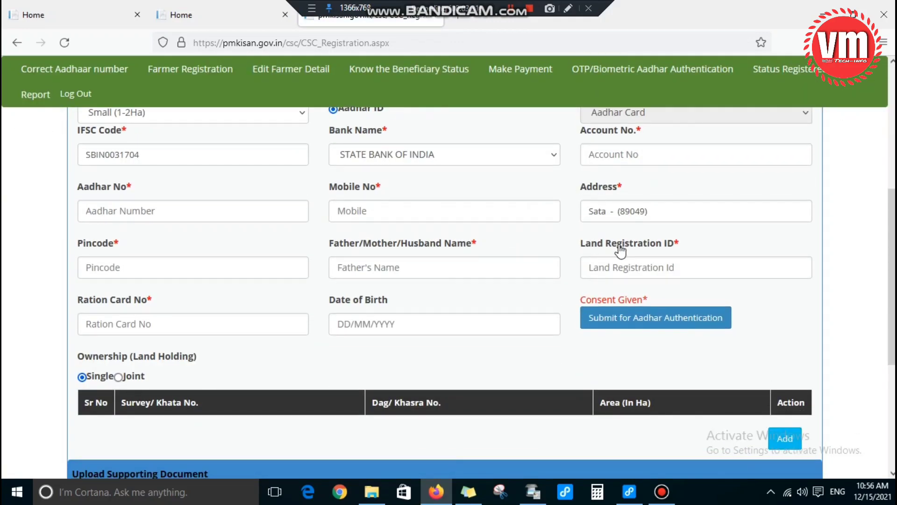
scroll(621, 253, up, 2)
Step: Fill the Account No, Aadhar No and Mobile No fields with the farmer's numbers
click(611, 222)
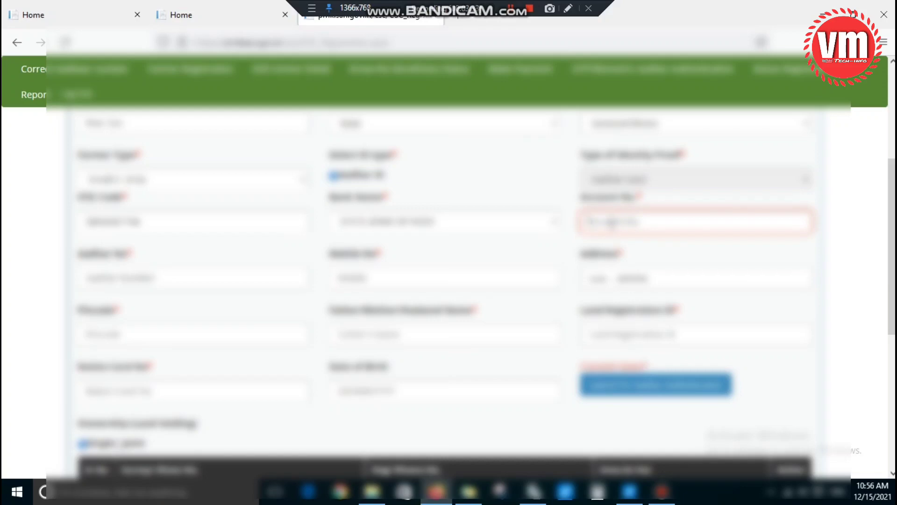
click(187, 282)
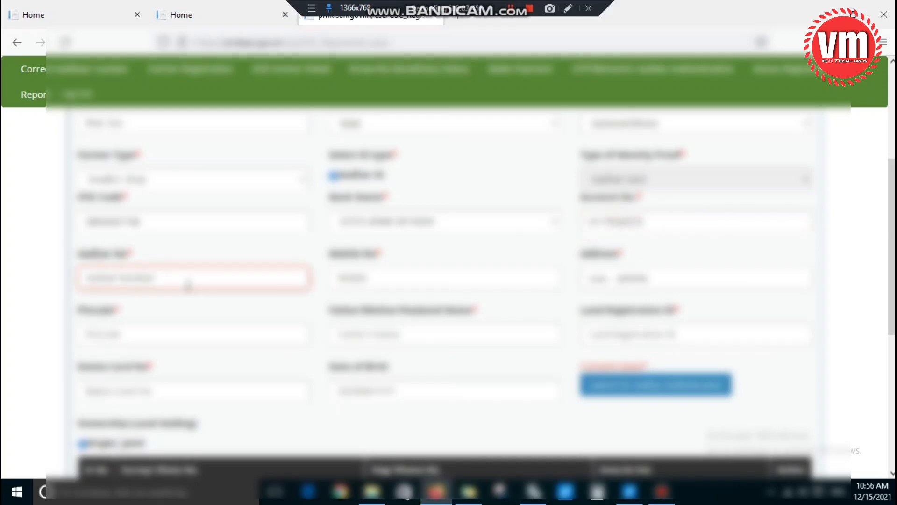
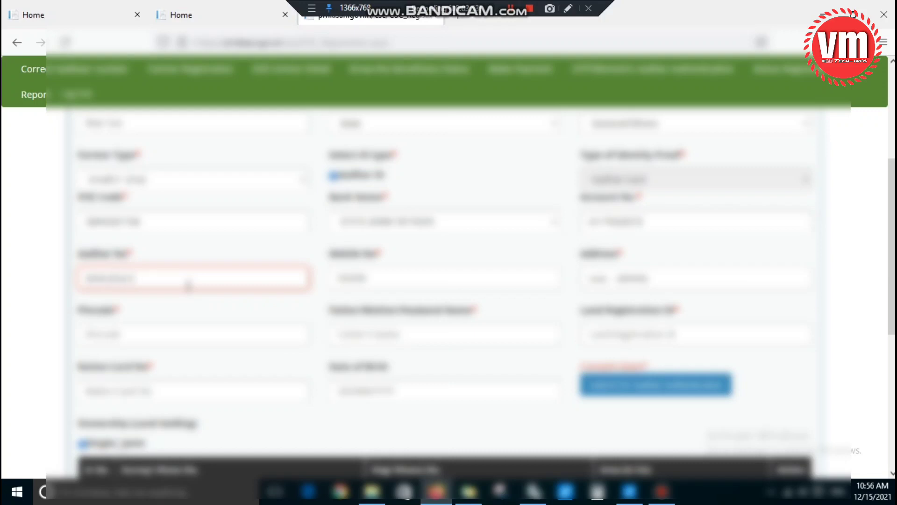
click(387, 275)
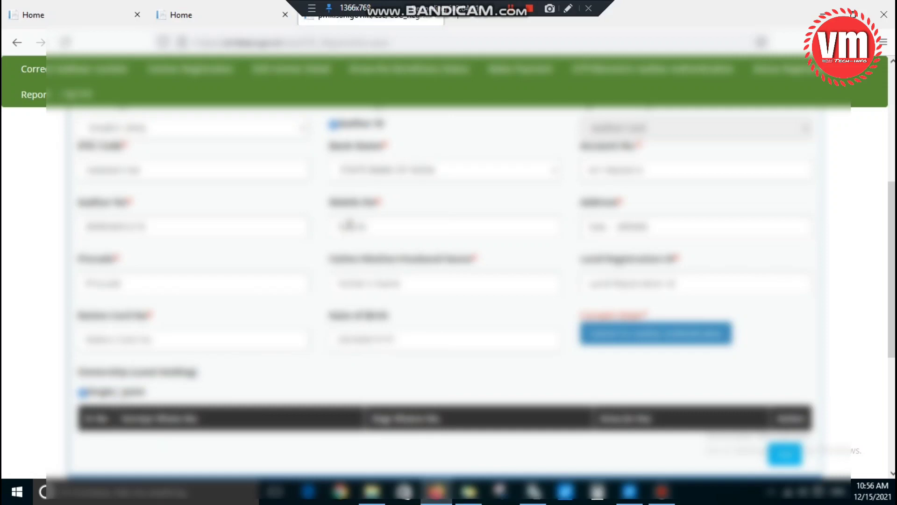
click(347, 224)
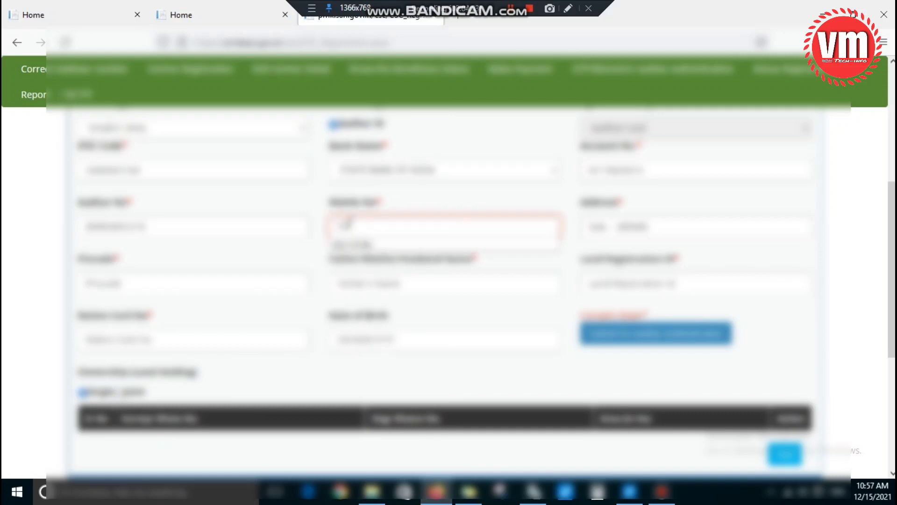
text(7054321)
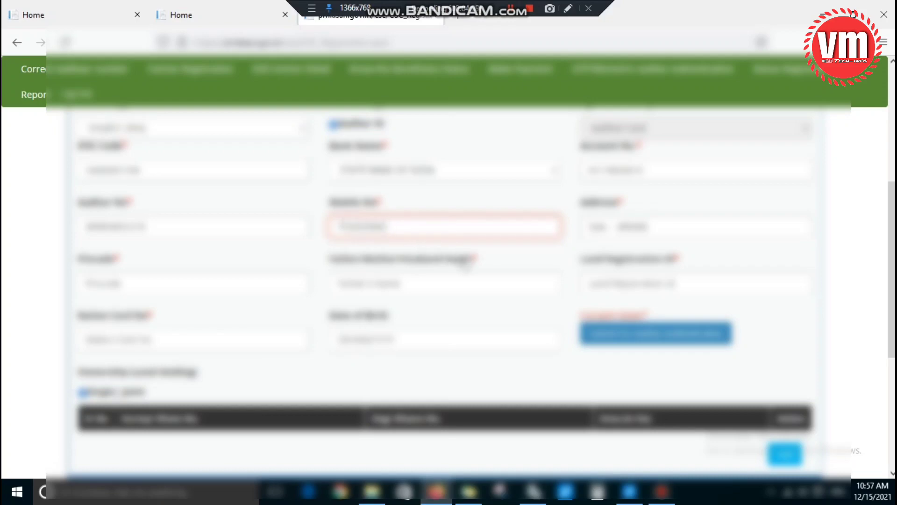
click(461, 259)
Step: Pick the pincode from suggestions, then enter the father/husband name and land registration ID
scroll(401, 278, down, 1)
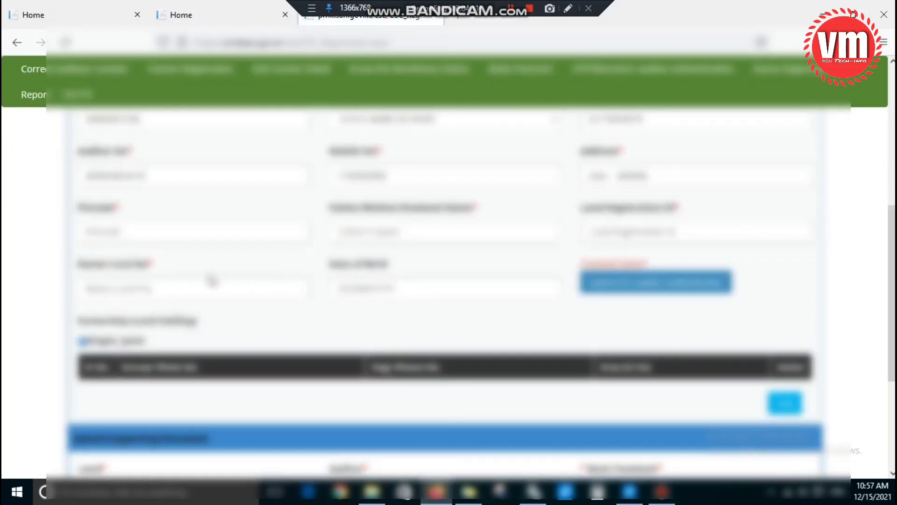
click(149, 229)
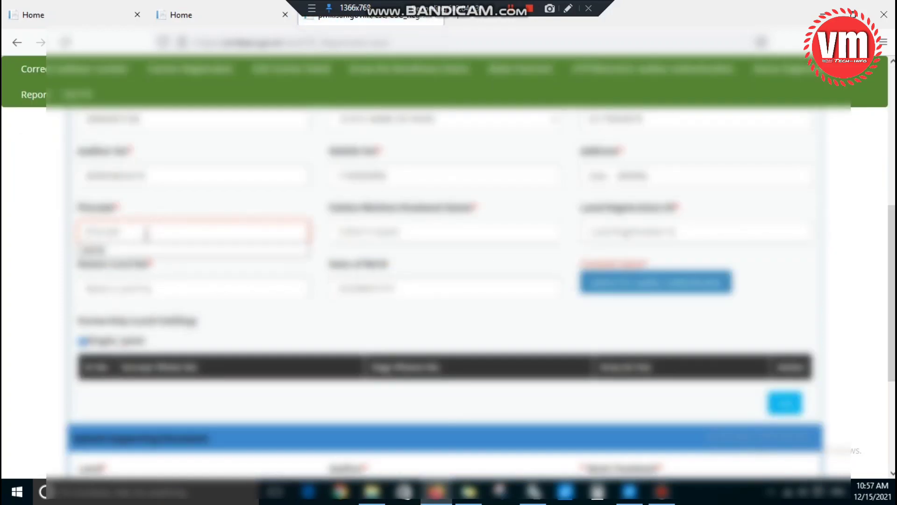
click(244, 252)
click(373, 232)
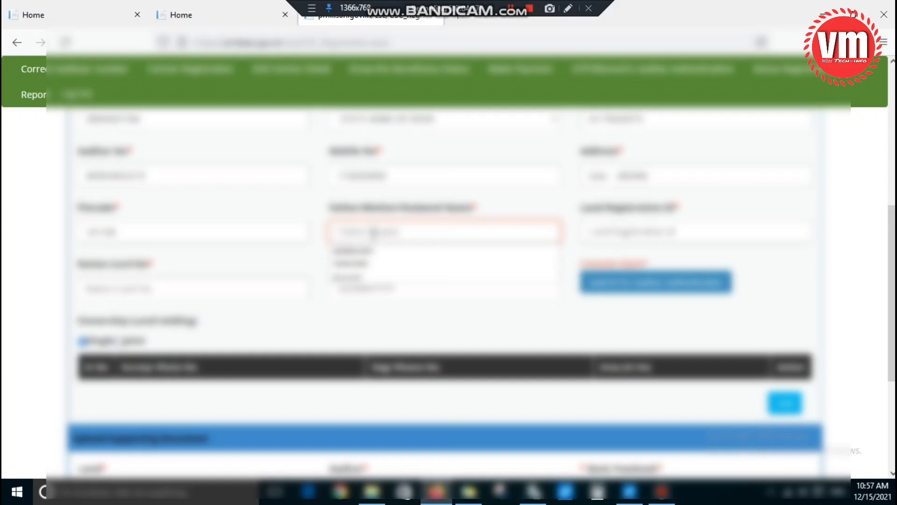
text(12)
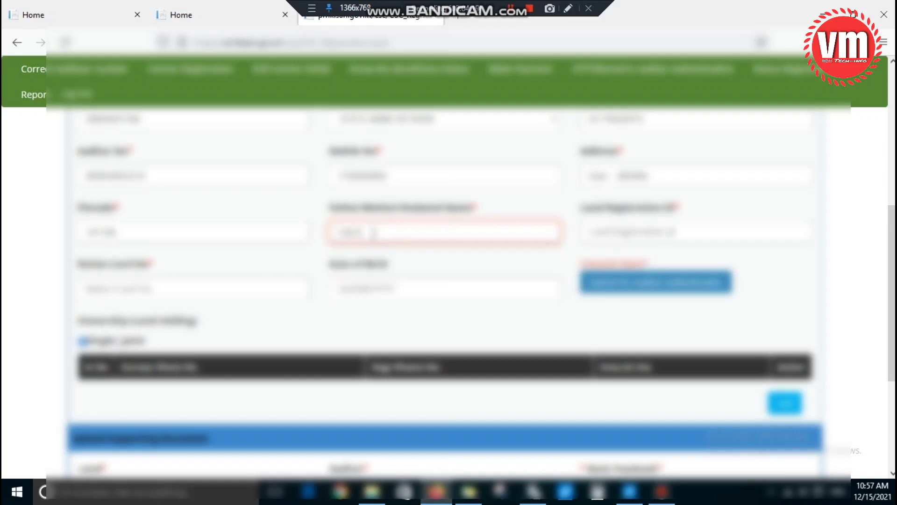
text(3)
click(579, 256)
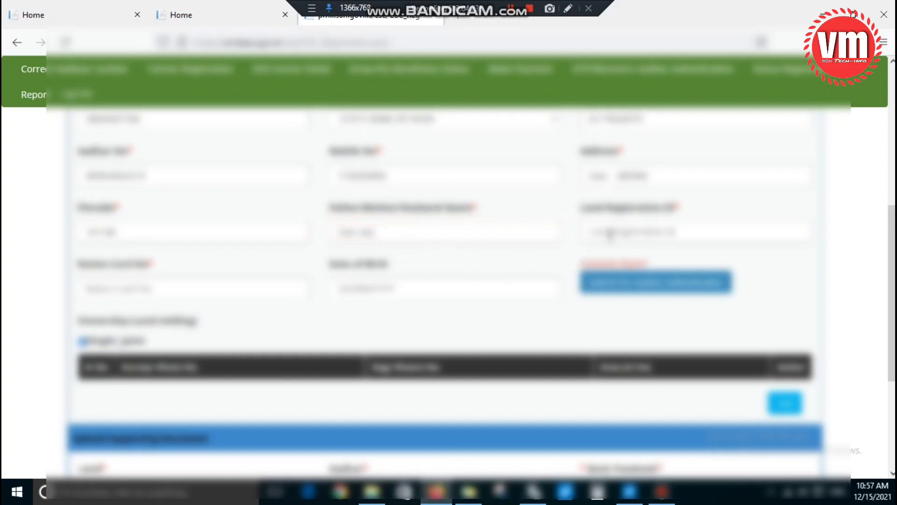
click(610, 233)
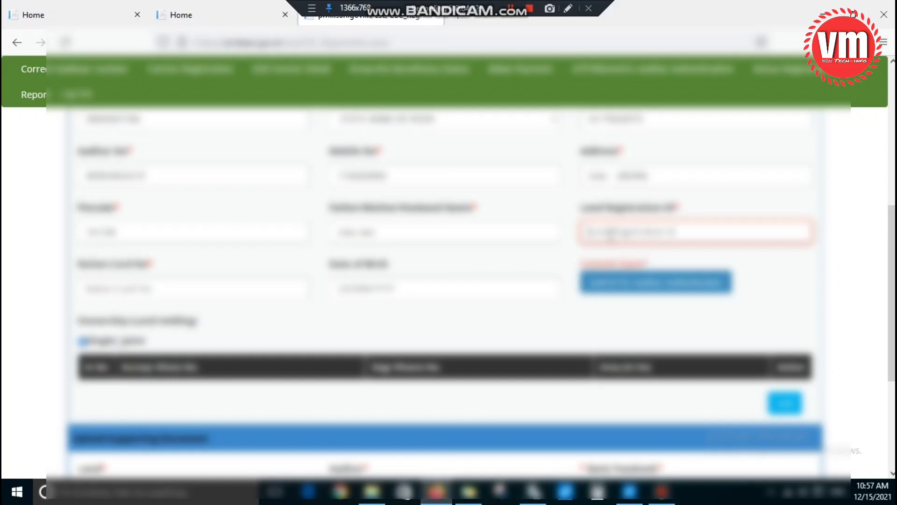
key(BackSpace)
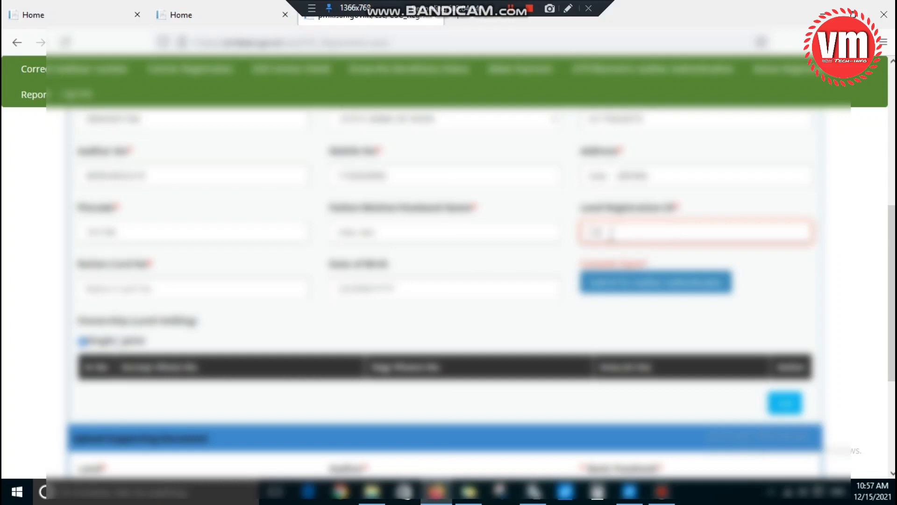
text(1)
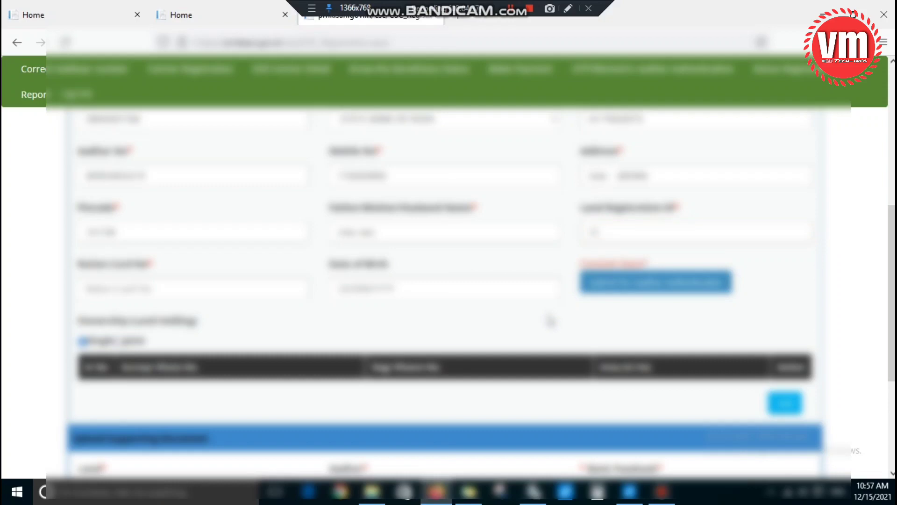
Step: Enter the farmer's ration card number and date of birth, correcting a typo in the date
click(166, 292)
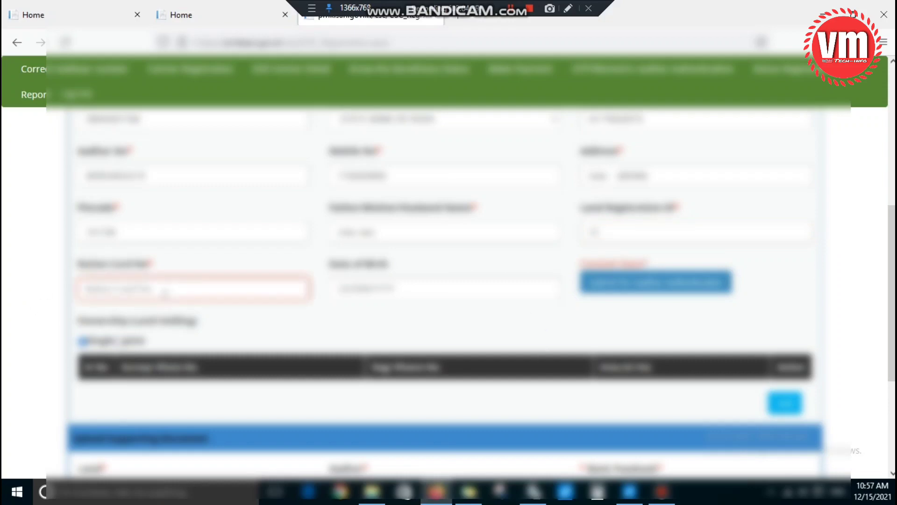
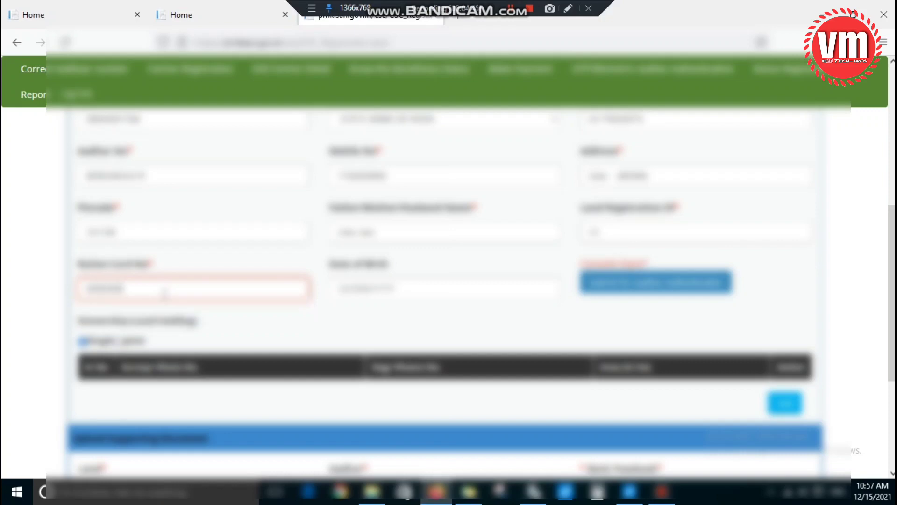
click(306, 318)
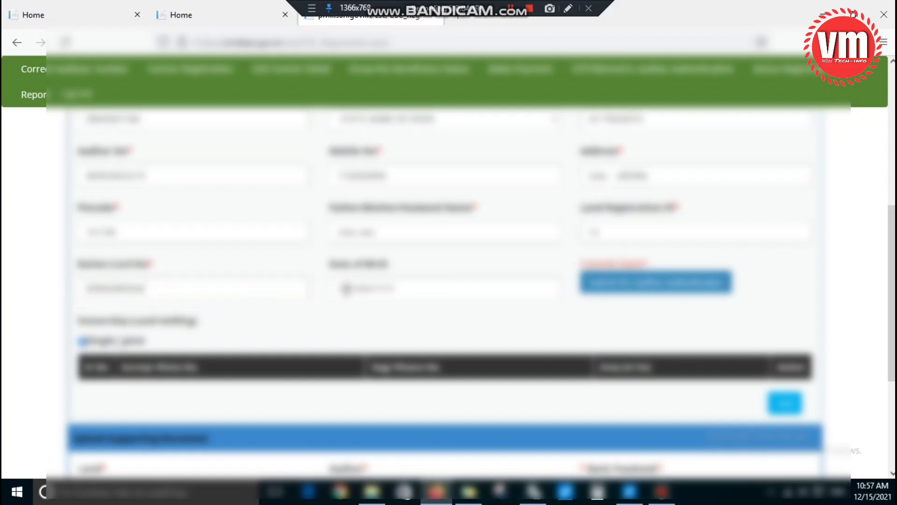
click(347, 286)
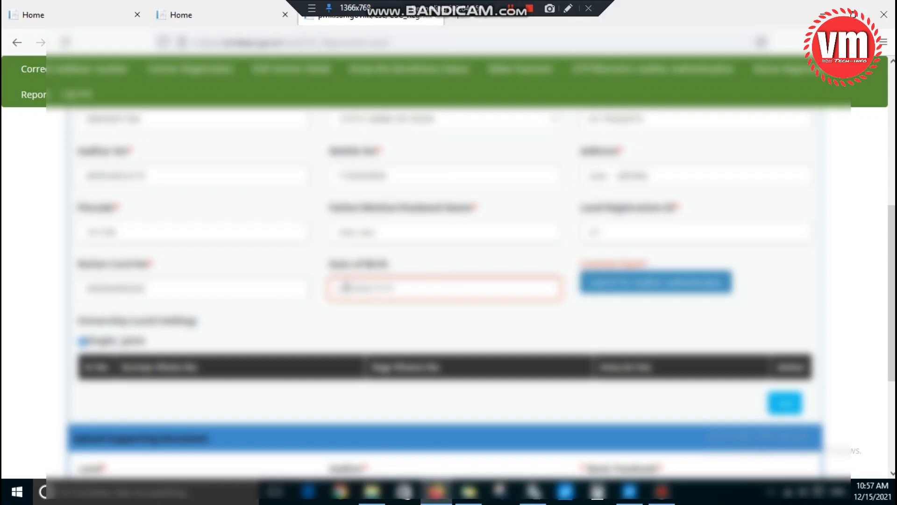
text(10-1)
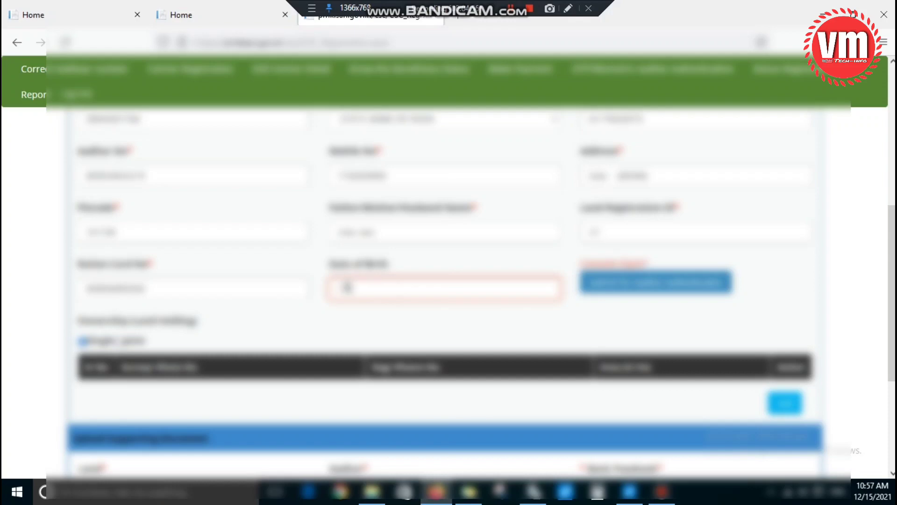
key(BackSpace)
text(2-1990)
click(371, 316)
scroll(457, 296, down, 1)
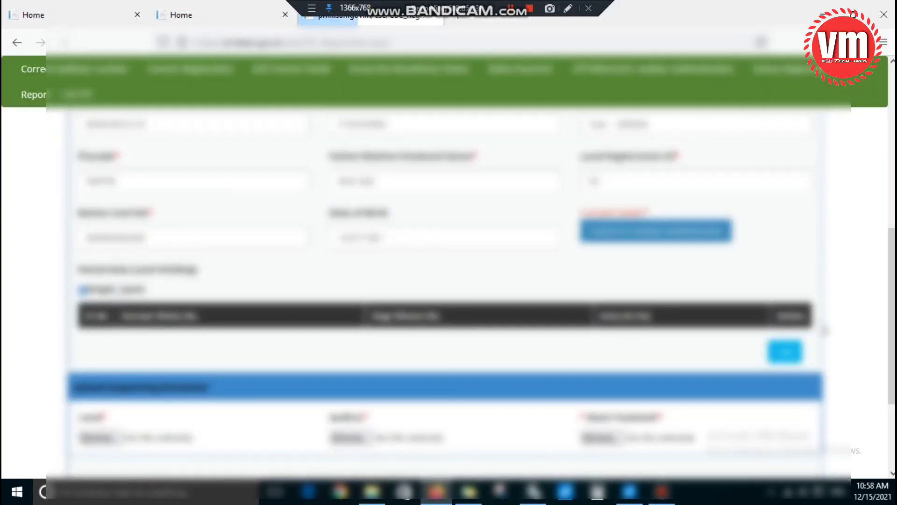
Step: Submit the farmer's Aadhaar number for authentication
click(567, 11)
drag(567, 204, 773, 262)
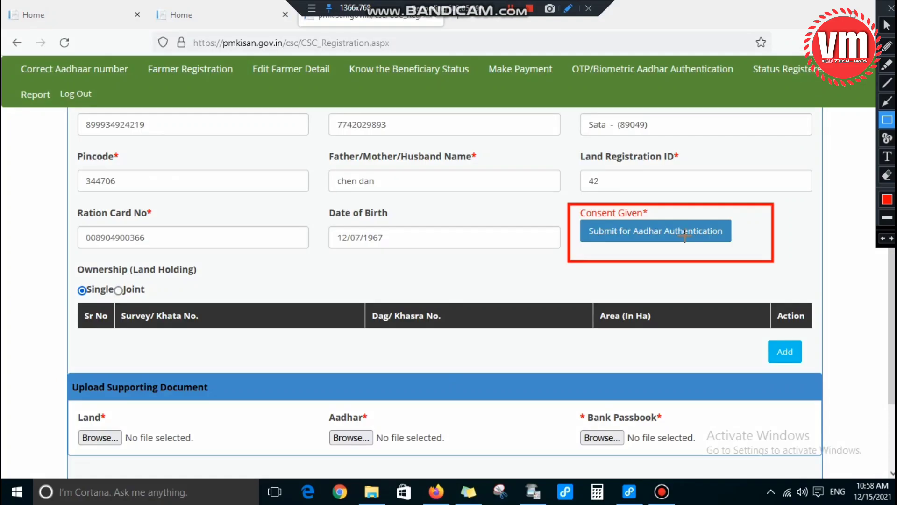
click(641, 236)
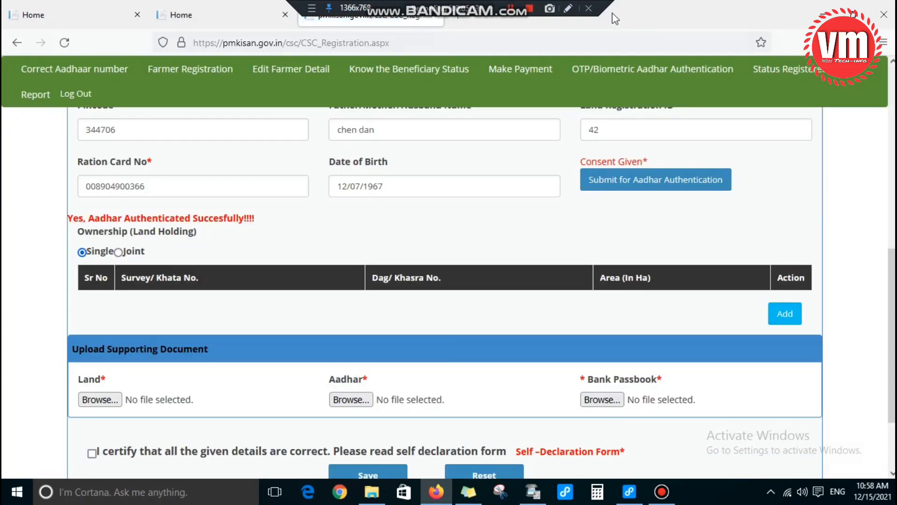
Step: Set land ownership to Joint and bring up the Add Land Detail panel
click(567, 8)
drag(47, 197, 104, 231)
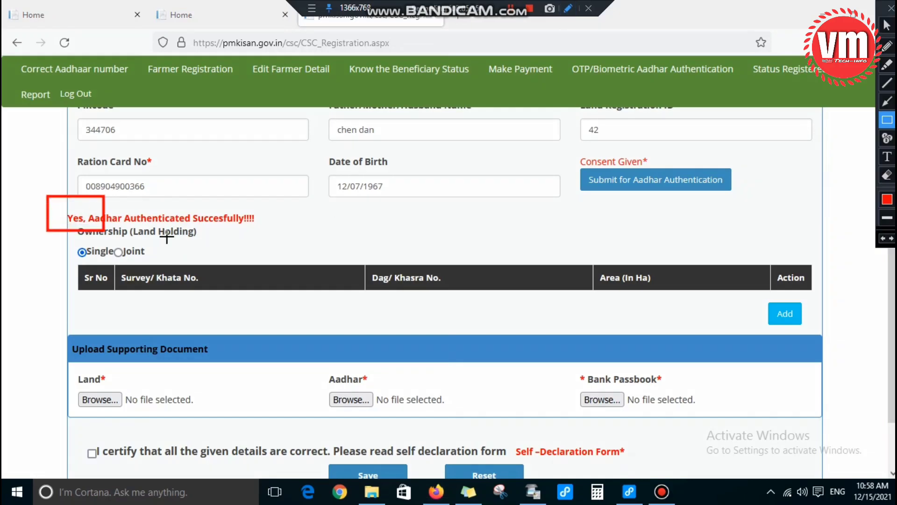
drag(167, 238, 271, 244)
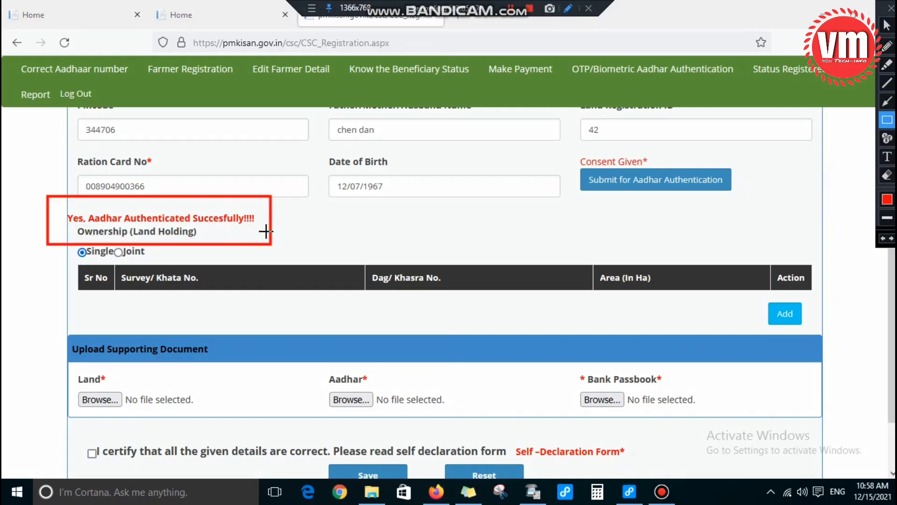
key(Escape)
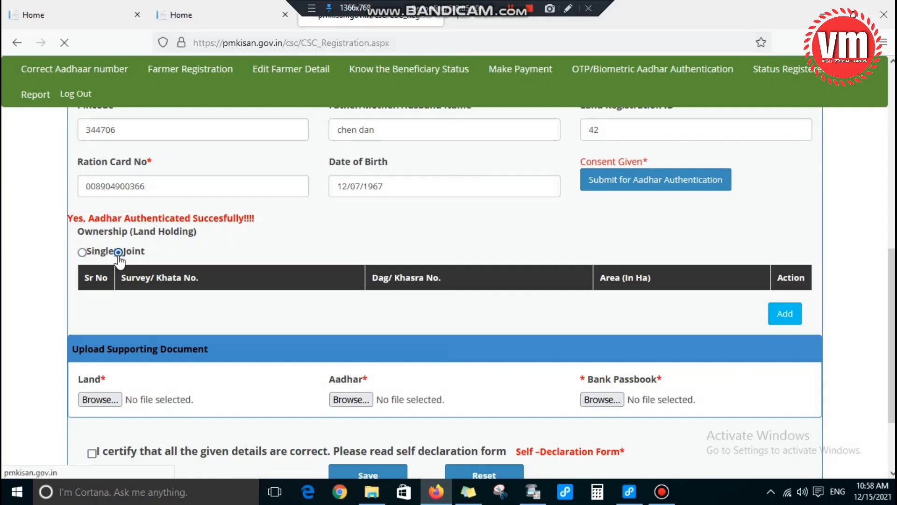
click(119, 255)
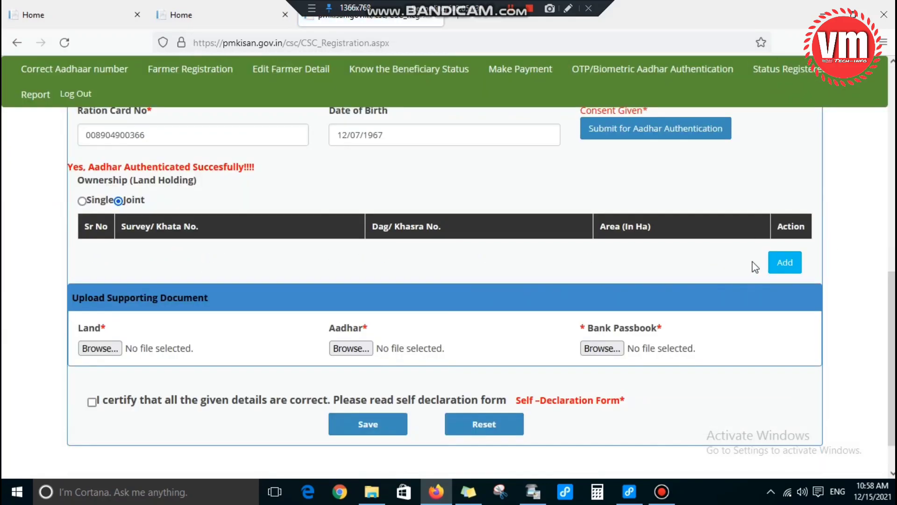
click(569, 9)
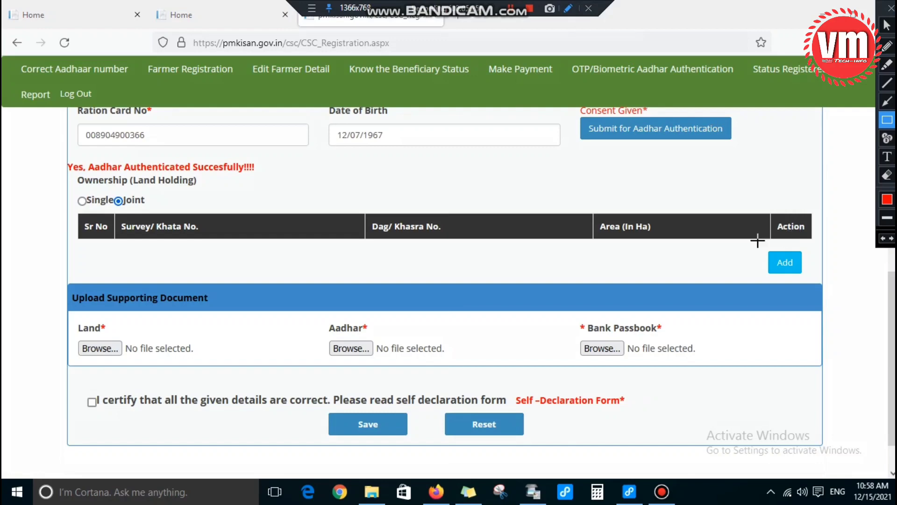
drag(755, 241, 819, 284)
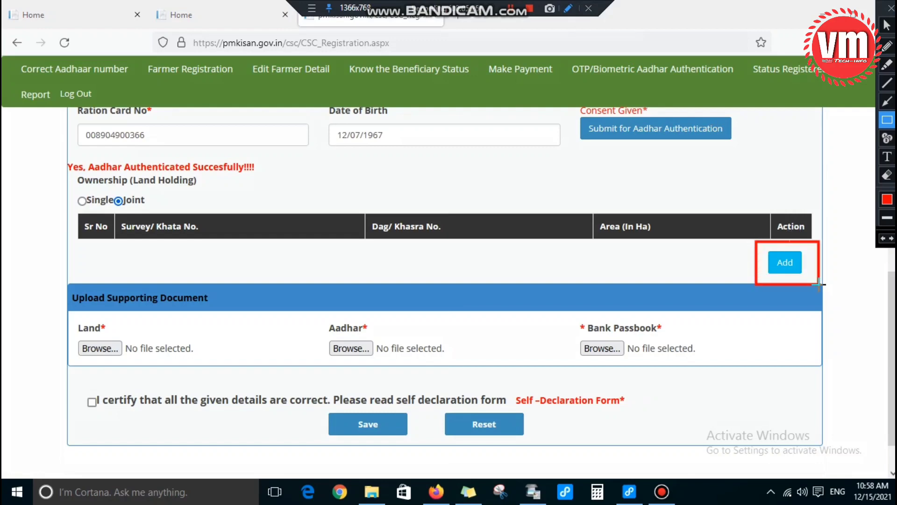
click(782, 264)
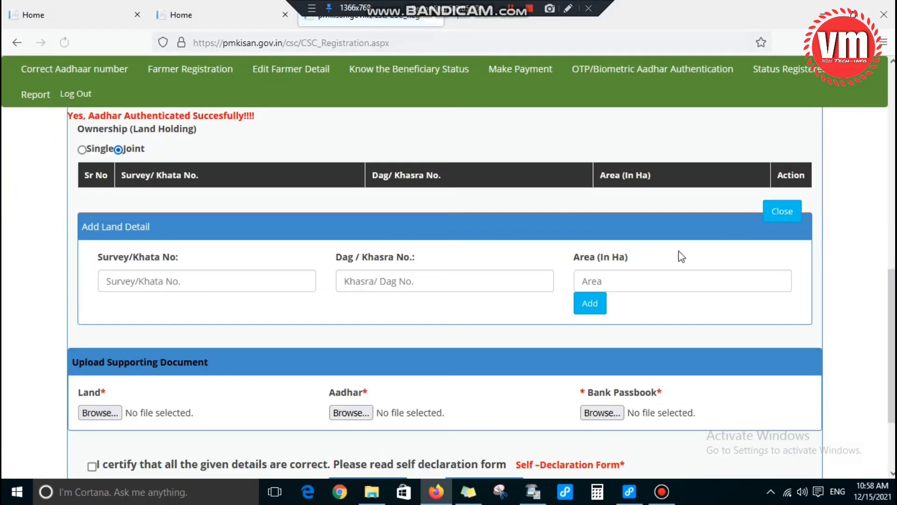
Step: Enter Survey/Khata 42 and Dag/Khasra 268/14, correcting the mistyped Dag/Khasra value
click(115, 277)
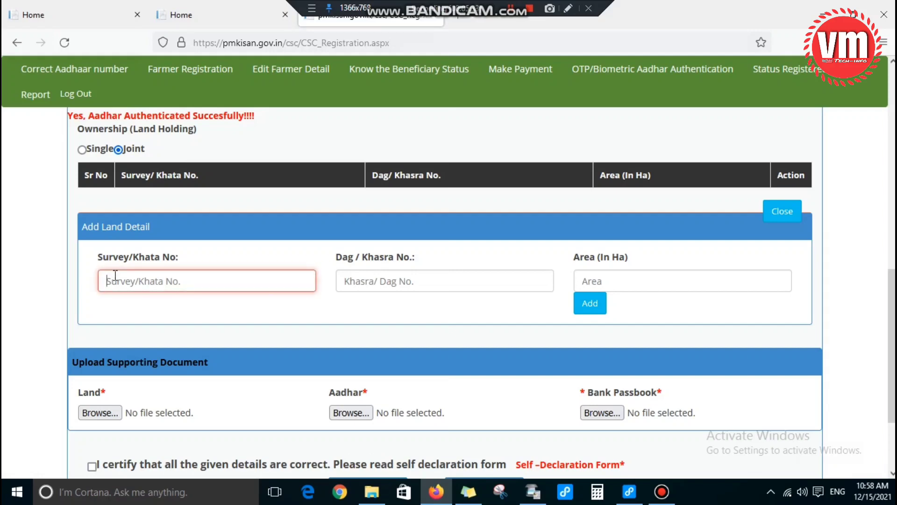
text(42)
click(403, 314)
click(413, 283)
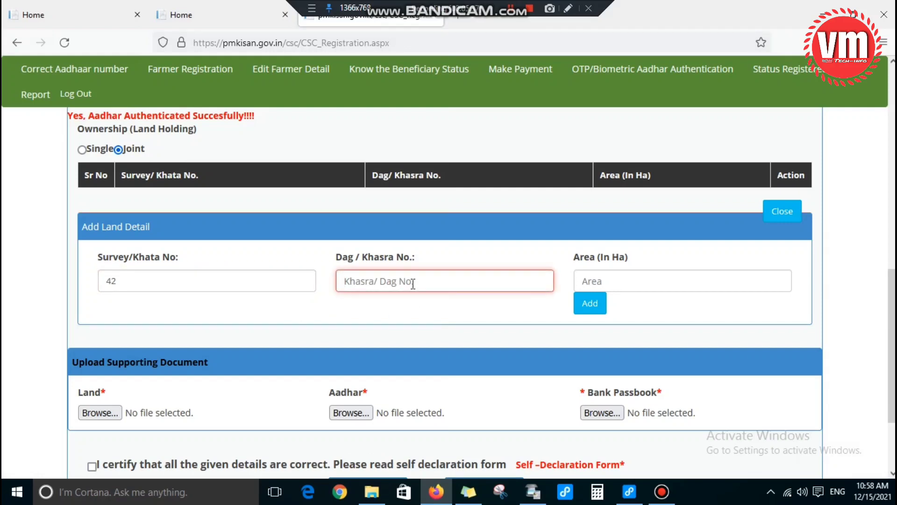
text(123)
text(/41)
key(BackSpace)
key(BackSpace)
text(14)
click(599, 283)
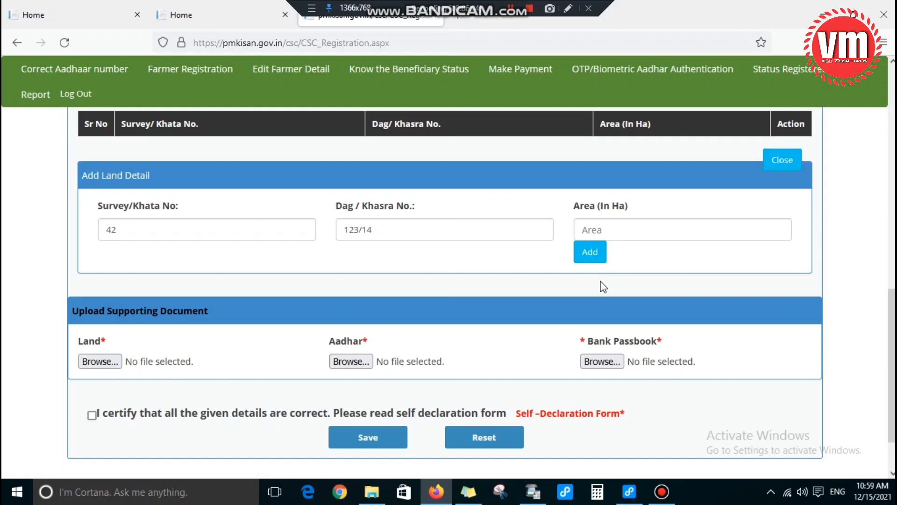
click(367, 230)
double_click(366, 231)
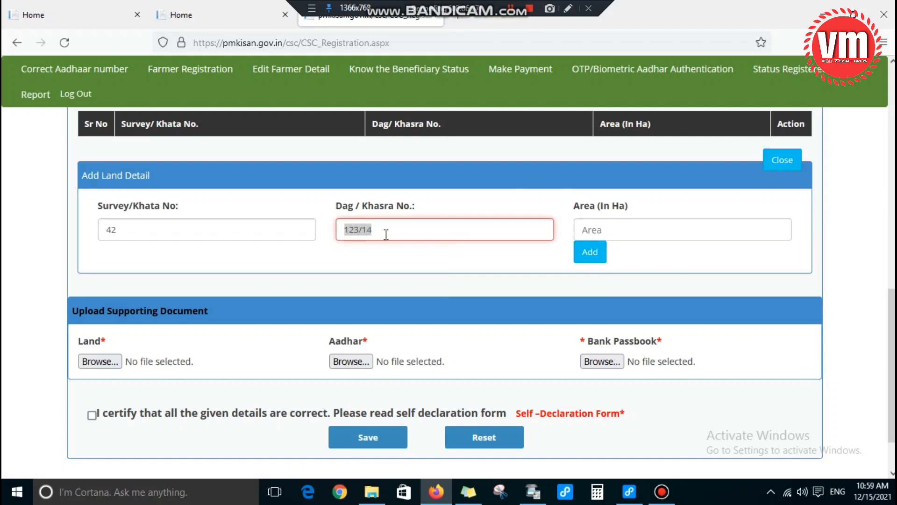
text(266/14)
click(361, 229)
key(BackSpace)
text(8)
click(613, 252)
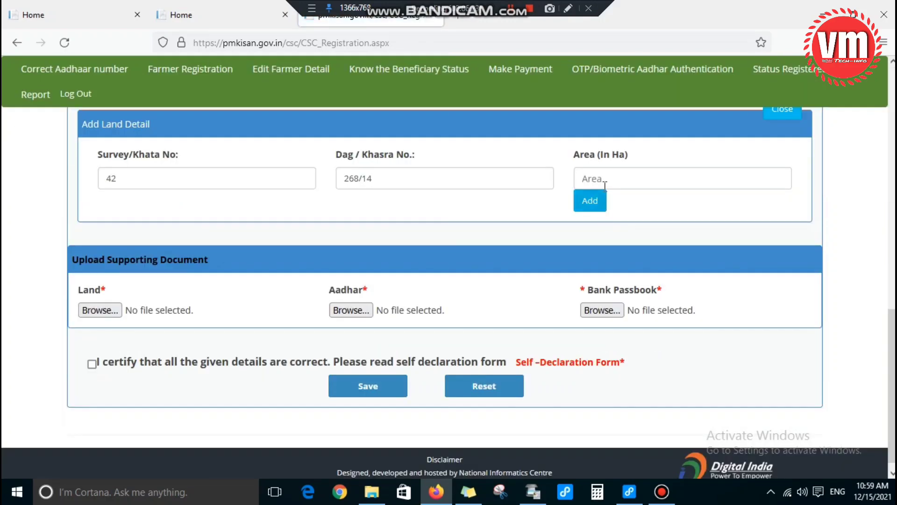
Step: Enter an area of 0.9546 Ha and add the land record to the holdings list
click(605, 178)
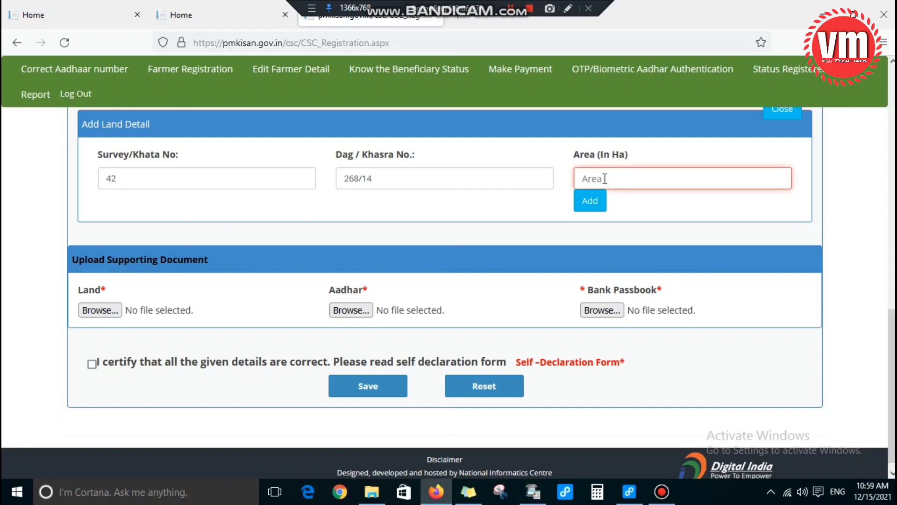
text(0)
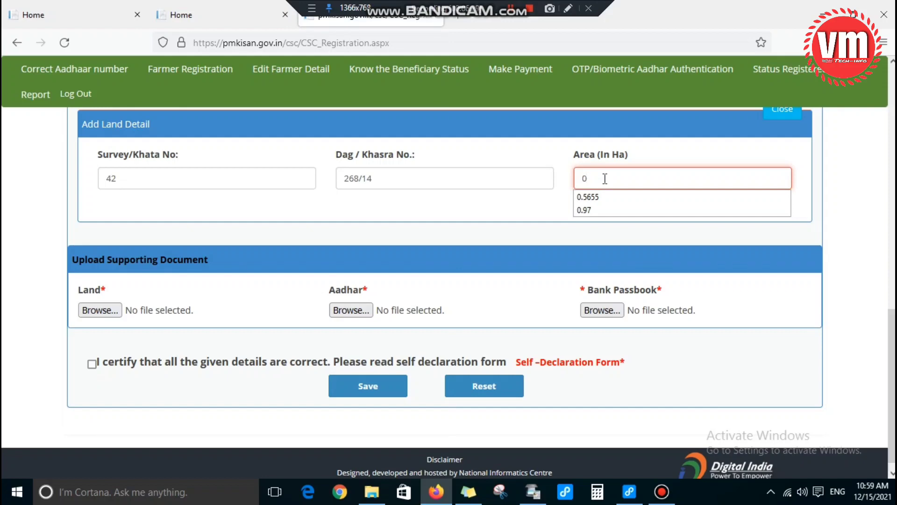
text(.9546)
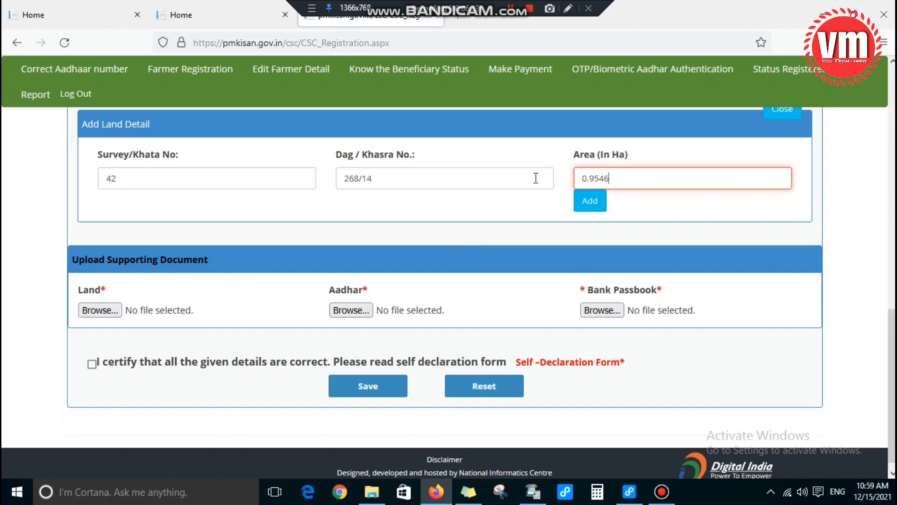
click(568, 8)
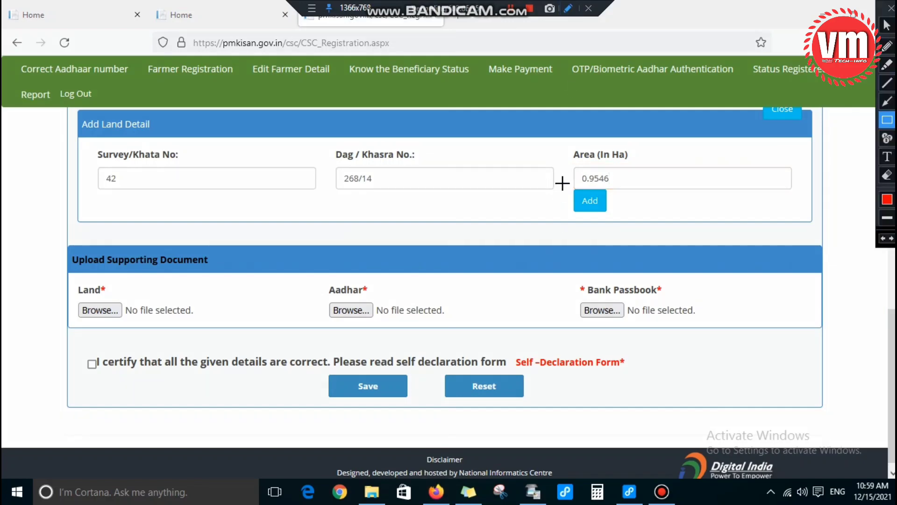
drag(554, 182, 634, 215)
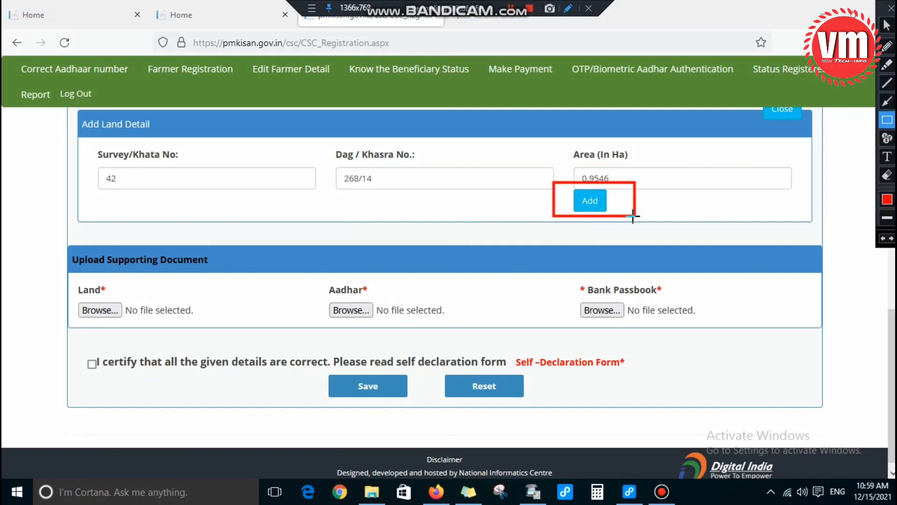
click(587, 201)
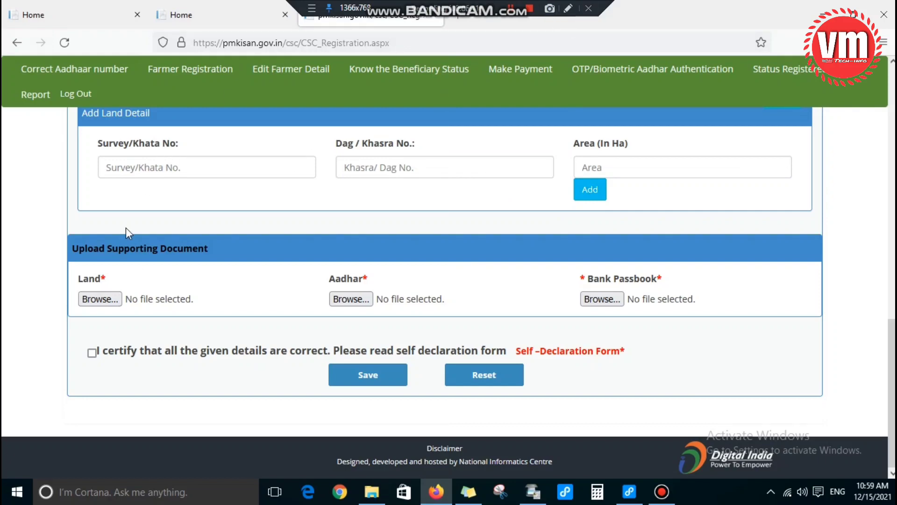
Step: Attach nakal.pdf as the Land document
click(568, 8)
drag(47, 265, 169, 331)
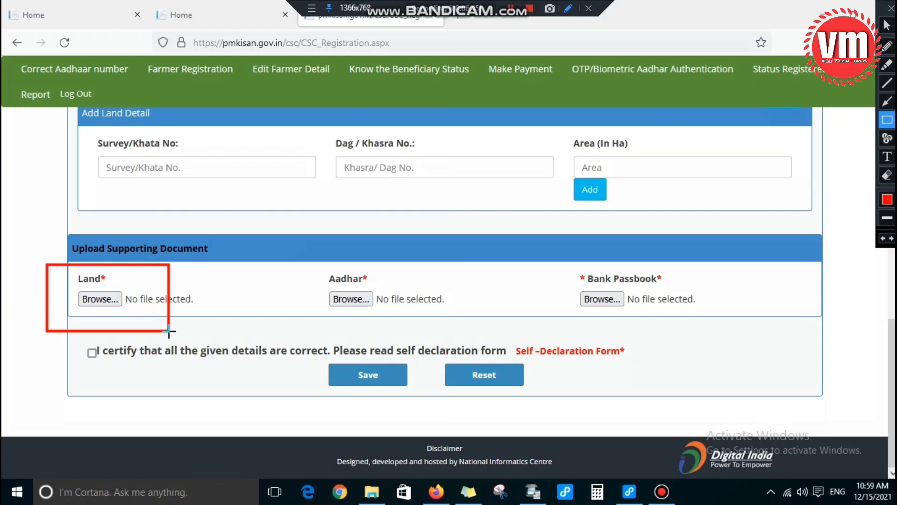
key(Escape)
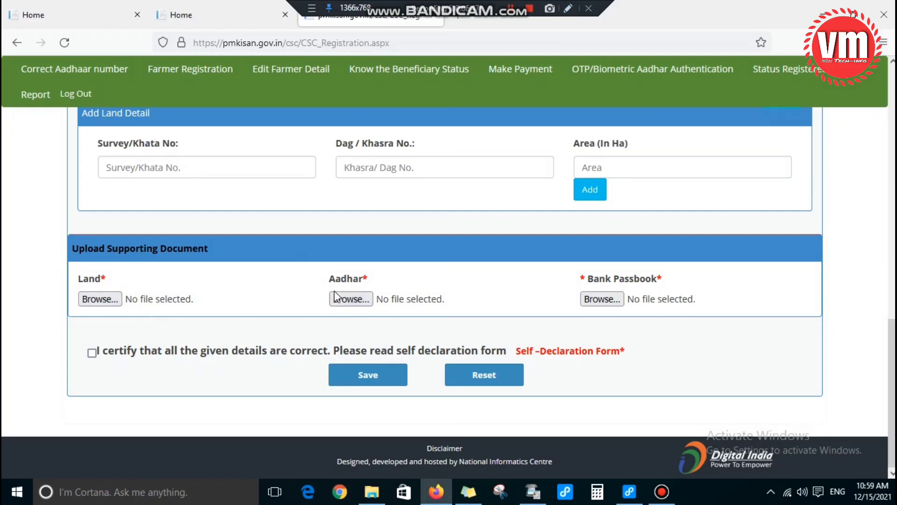
click(568, 9)
drag(307, 268, 437, 342)
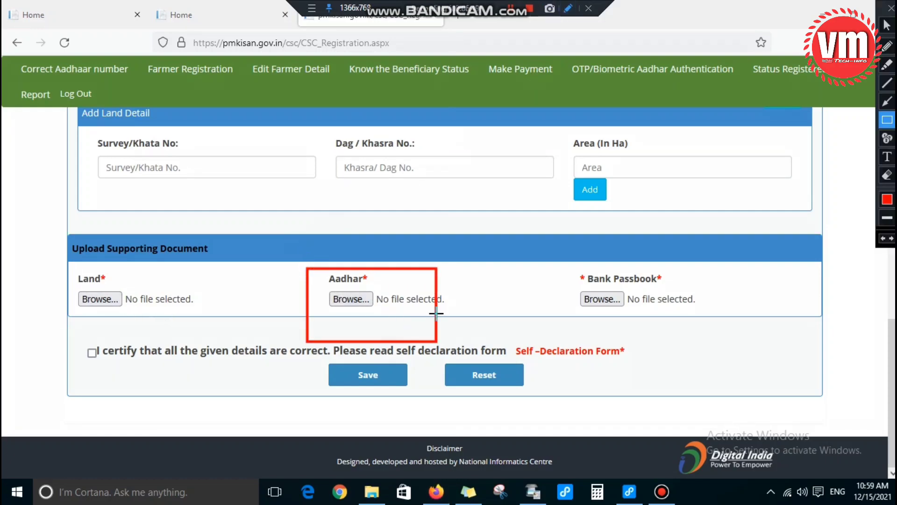
drag(559, 265, 685, 330)
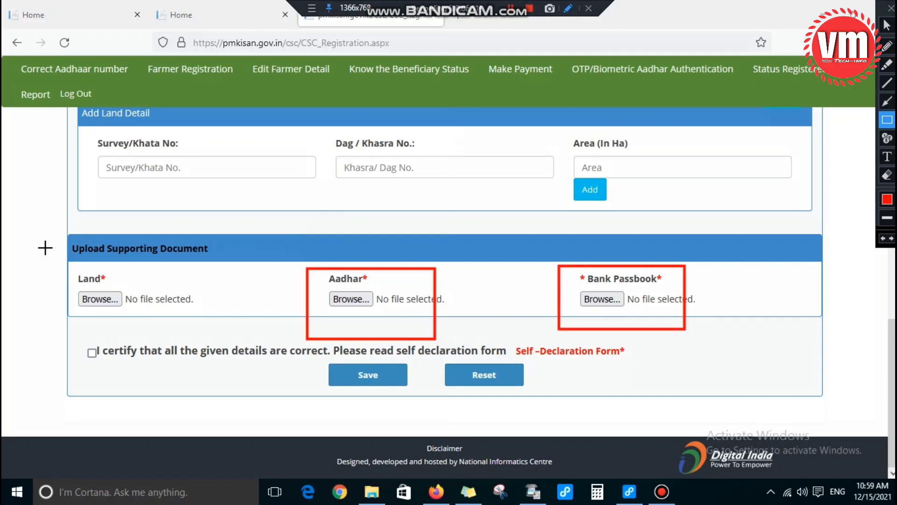
drag(56, 255, 203, 348)
key(Escape)
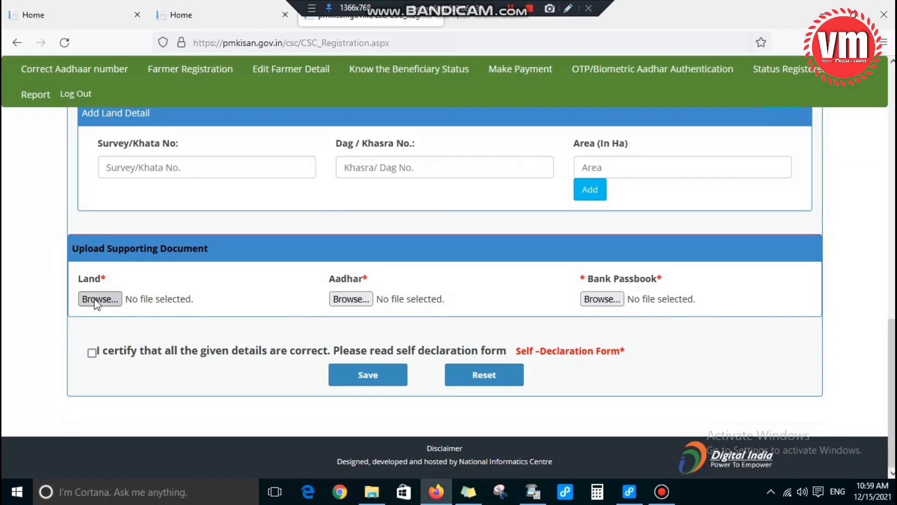
click(97, 304)
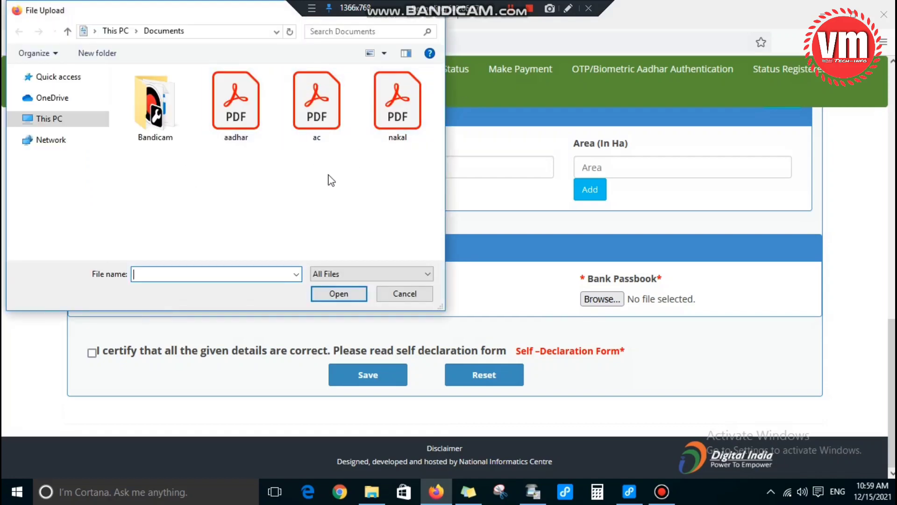
drag(188, 10, 183, 55)
double_click(389, 154)
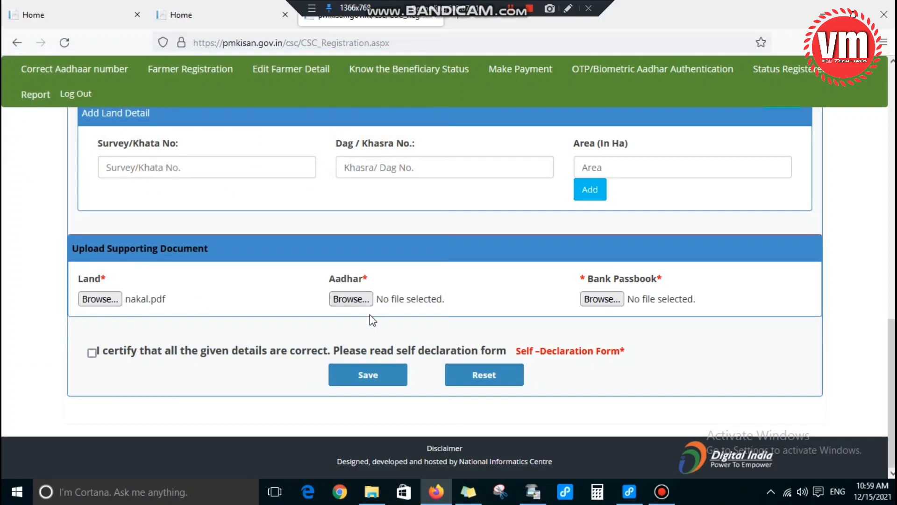
Step: Attach aadhar.pdf as the Aadhar document and ac.pdf as the Bank Passbook
click(357, 300)
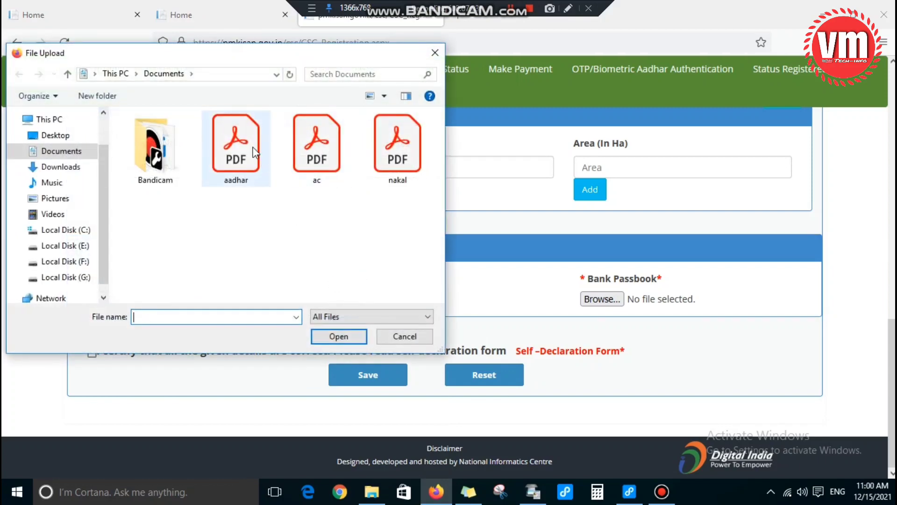
double_click(248, 154)
click(619, 303)
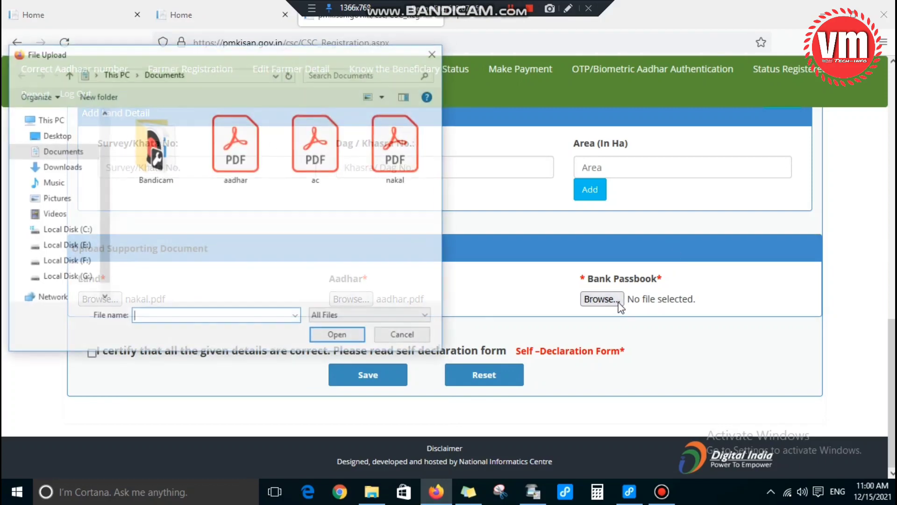
click(329, 152)
double_click(330, 153)
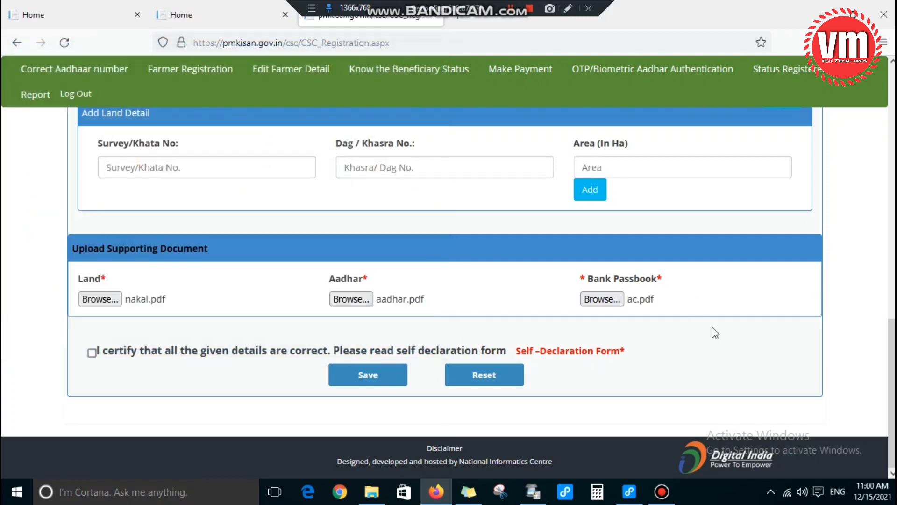
click(568, 9)
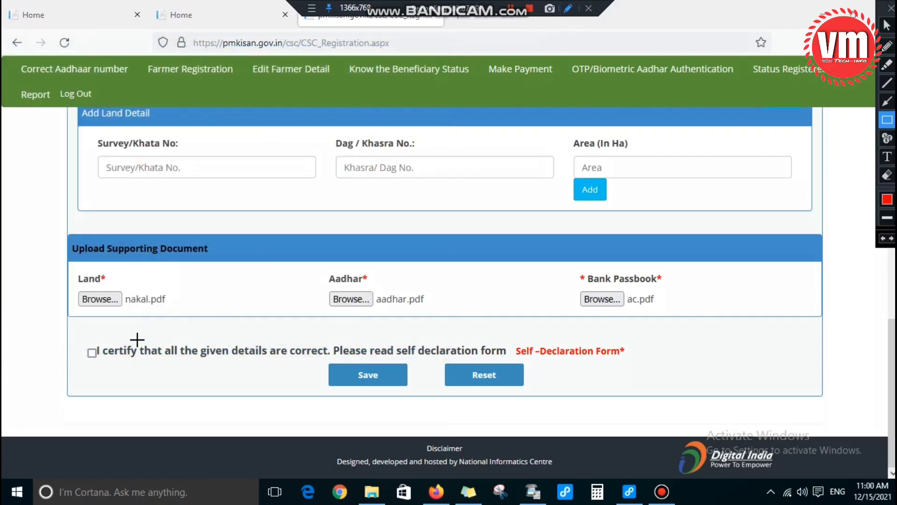
Step: Tick 'I certify that all the given details are correct' and save the farmer registration
drag(68, 335, 132, 367)
click(92, 353)
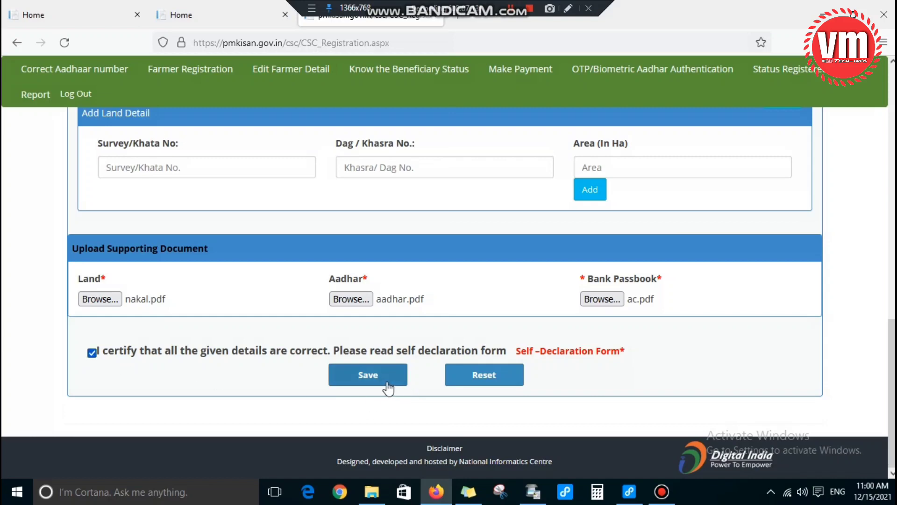
click(568, 9)
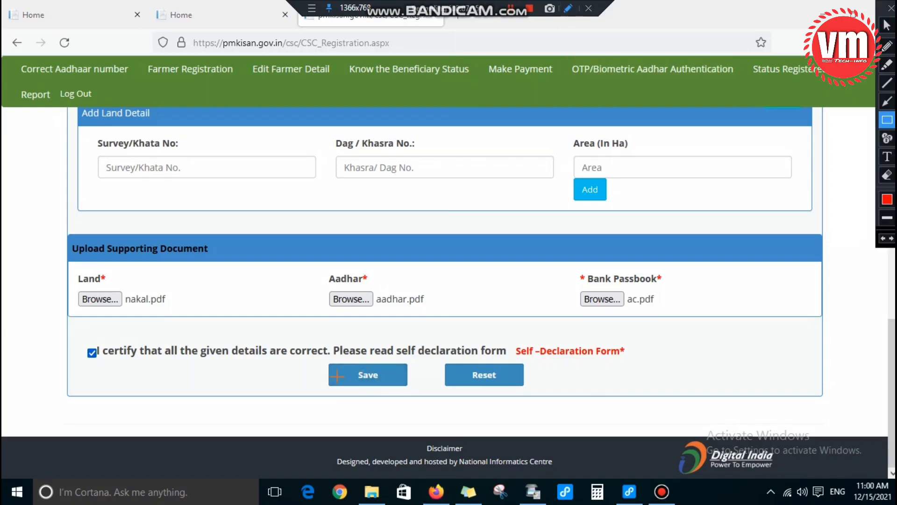
mouse_move(315, 356)
mouse_down()
mouse_move(372, 373)
mouse_move(437, 408)
mouse_up()
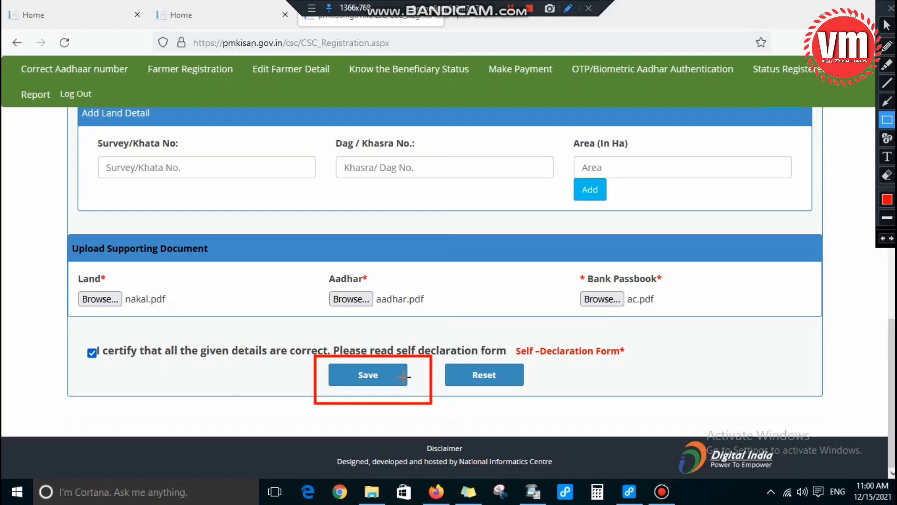
click(376, 380)
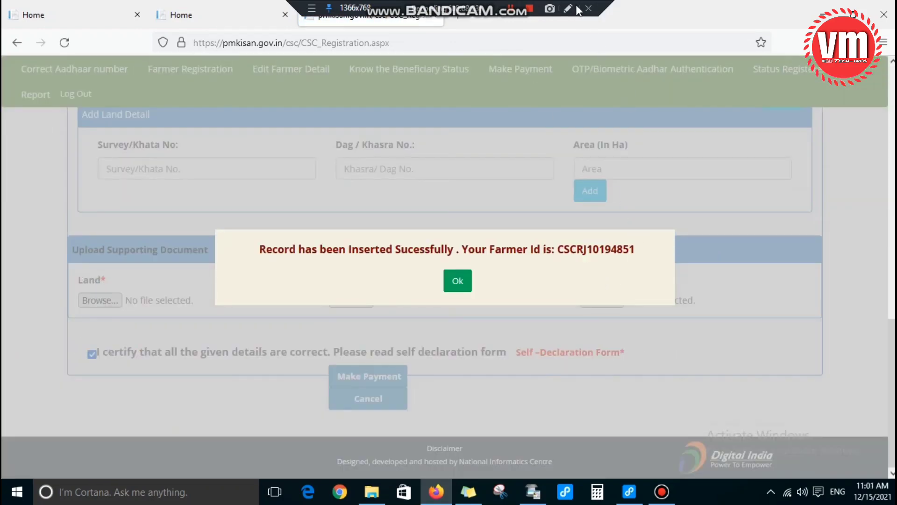
Step: Dismiss the success message confirming the newly issued Farmer ID
click(568, 7)
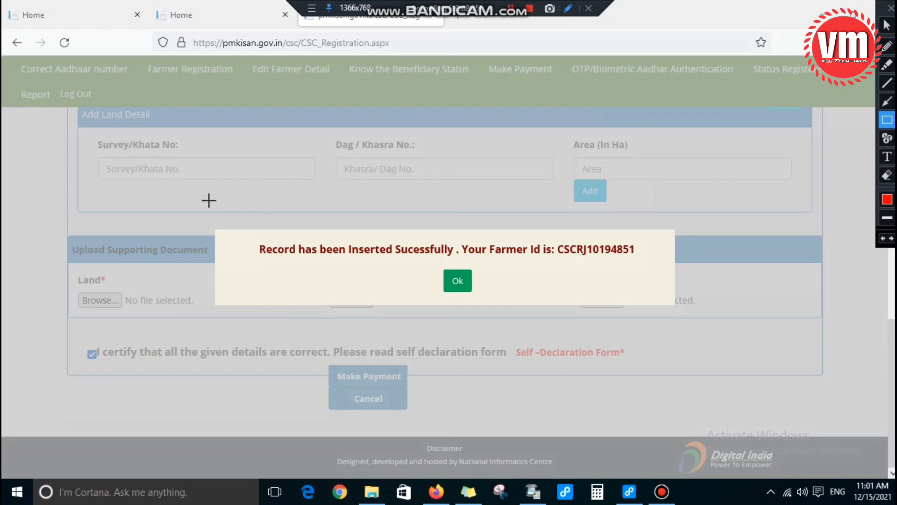
mouse_move(202, 200)
mouse_down()
mouse_move(360, 327)
mouse_move(710, 327)
mouse_up()
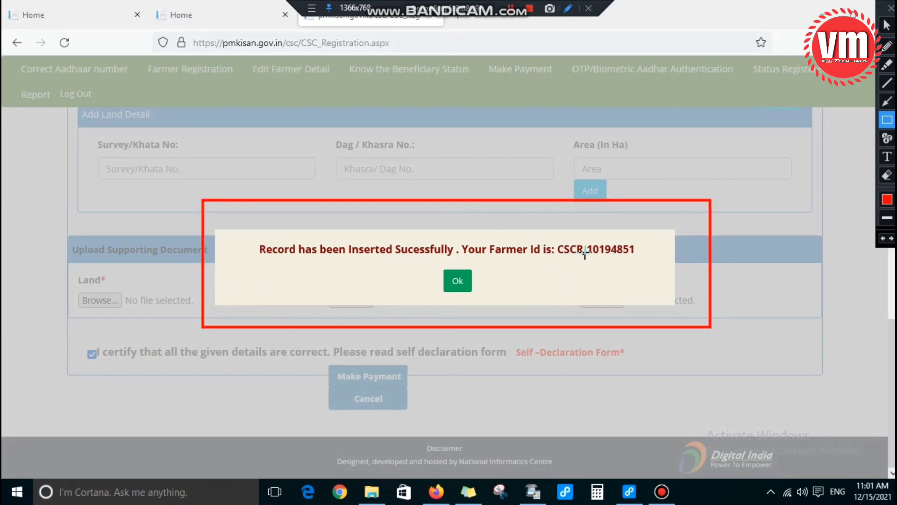
key(Escape)
click(458, 282)
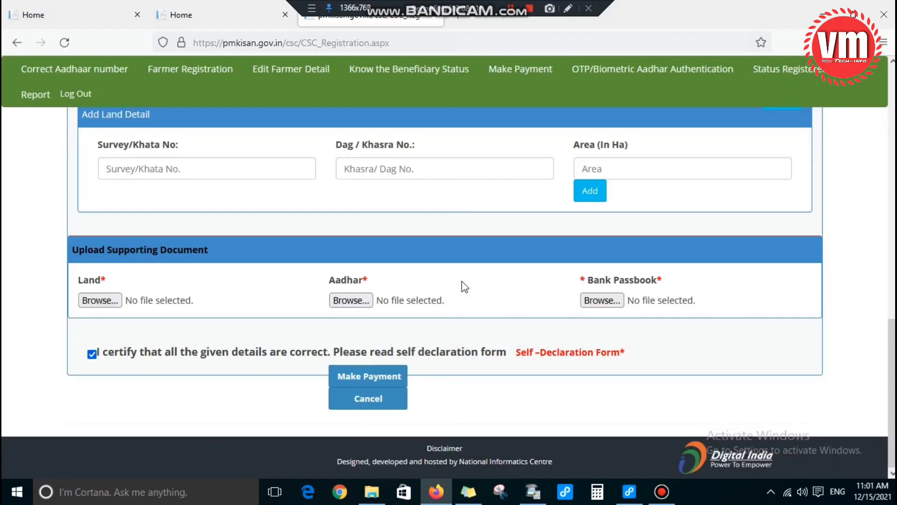
Step: Proceed to the CSC wallet page to pay the ₹5.34 registration fee
click(568, 8)
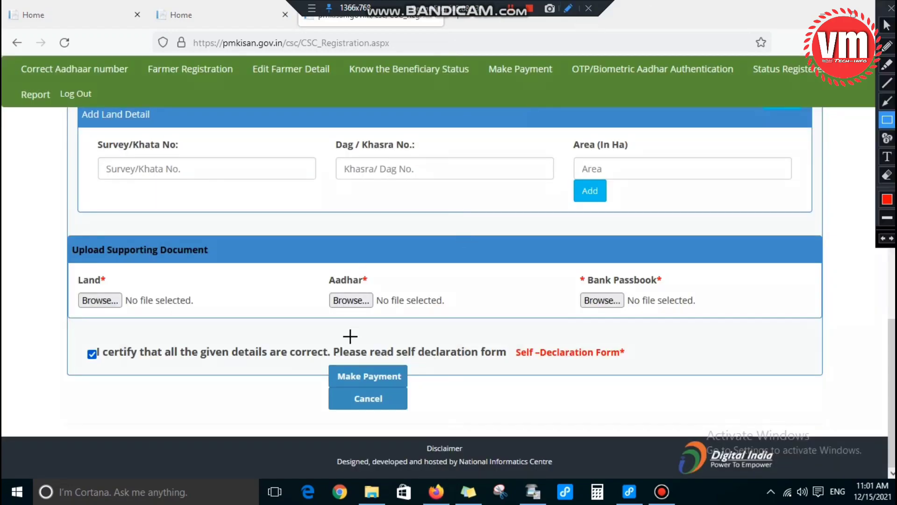
mouse_move(307, 355)
mouse_down()
mouse_move(436, 392)
mouse_move(429, 389)
mouse_up()
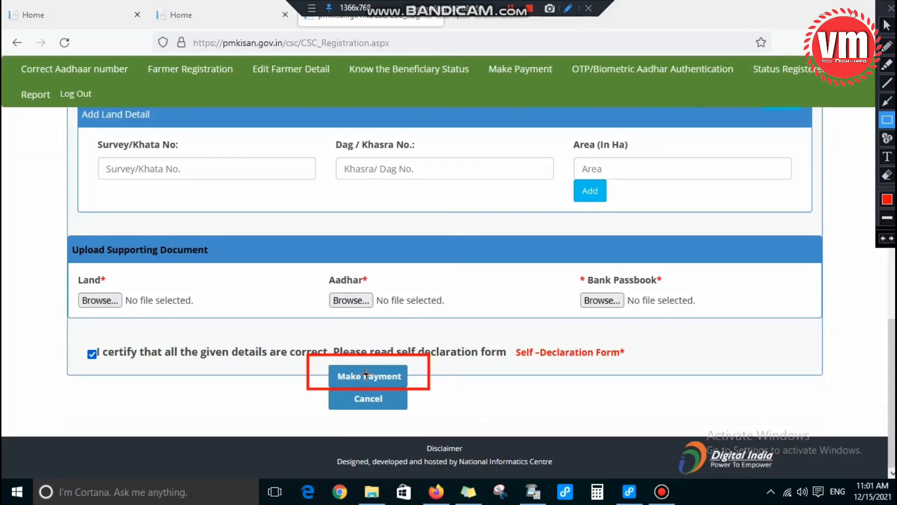
key(Escape)
click(367, 376)
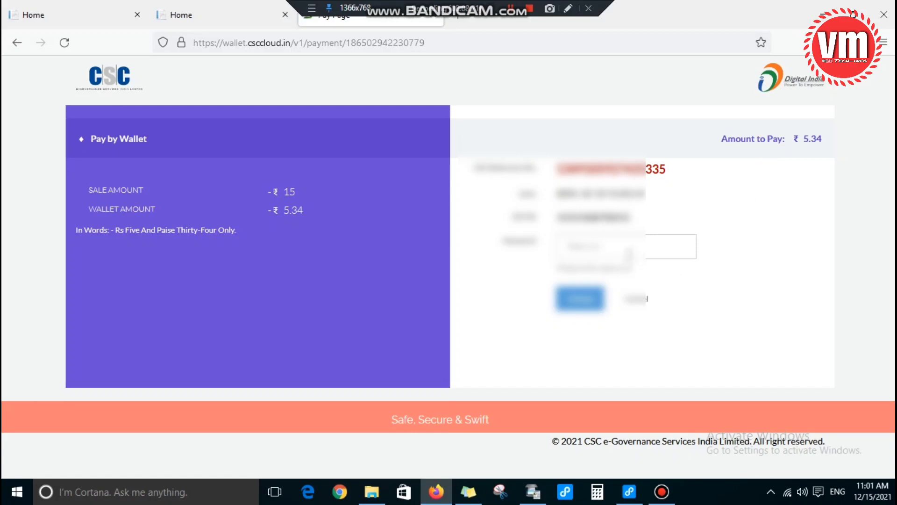
Step: Enter the CSC wallet PIN and submit it for the ₹5.34 payment
click(607, 247)
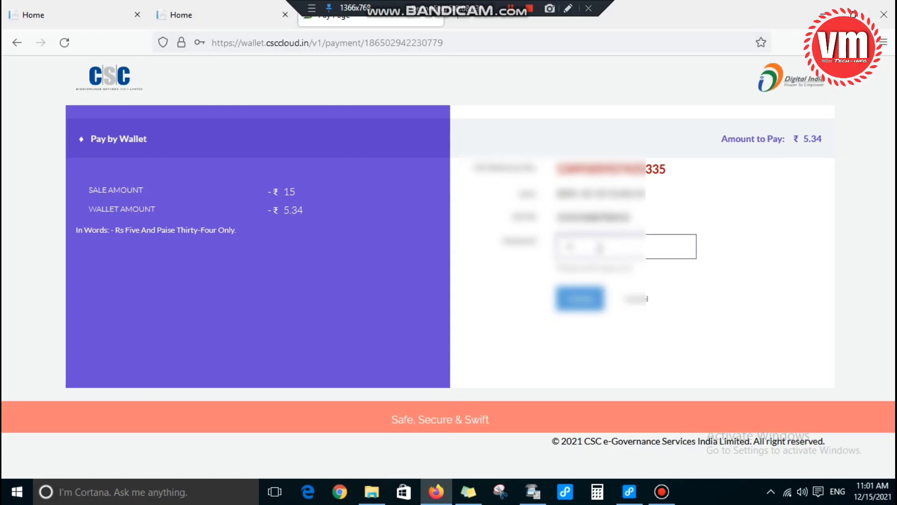
text(1)
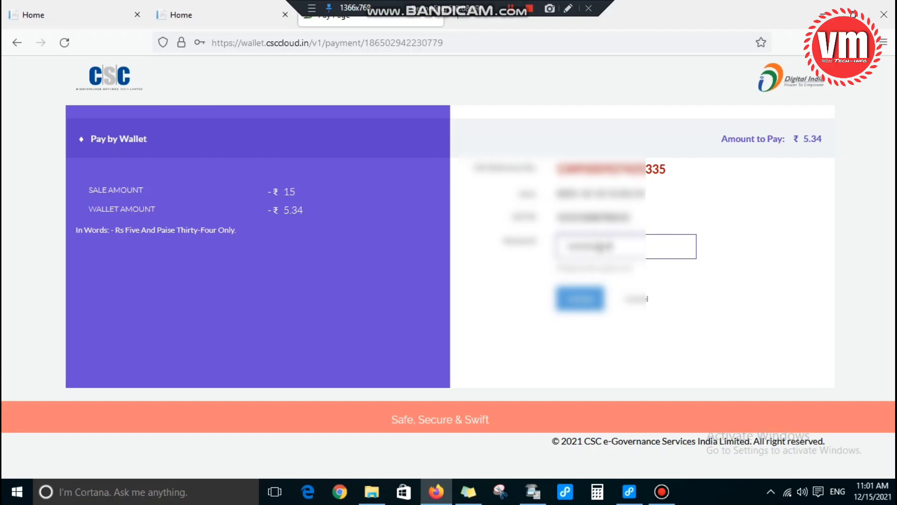
click(578, 305)
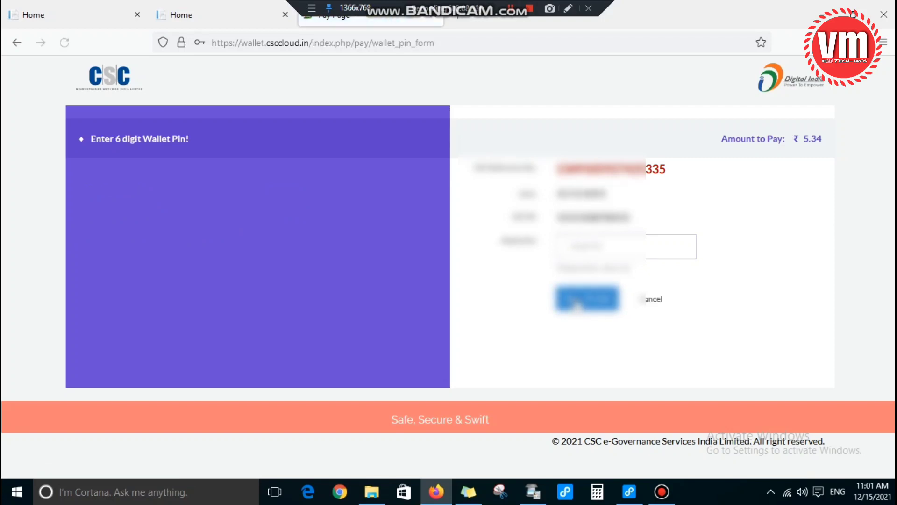
Step: Re-enter the 6-digit wallet PIN and confirm the ₹5.34 wallet payment
click(603, 247)
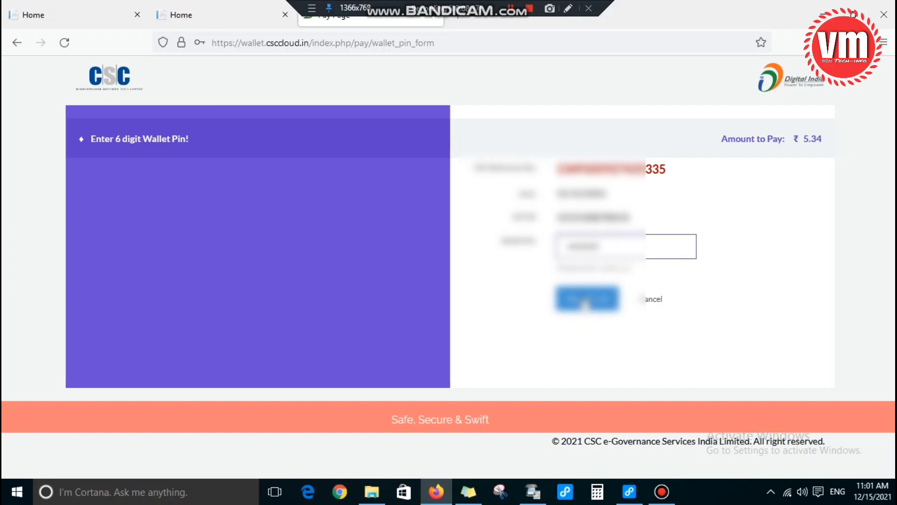
click(586, 299)
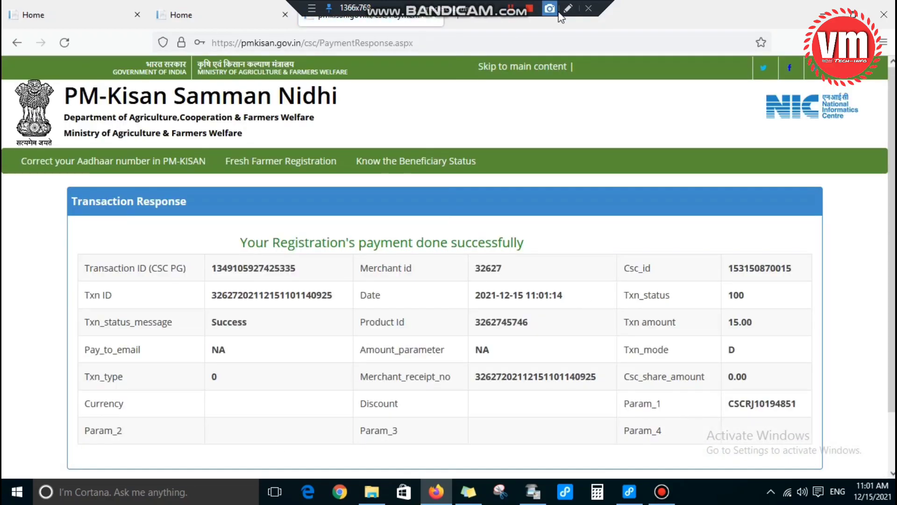
click(567, 8)
drag(36, 114, 66, 258)
drag(89, 377, 841, 465)
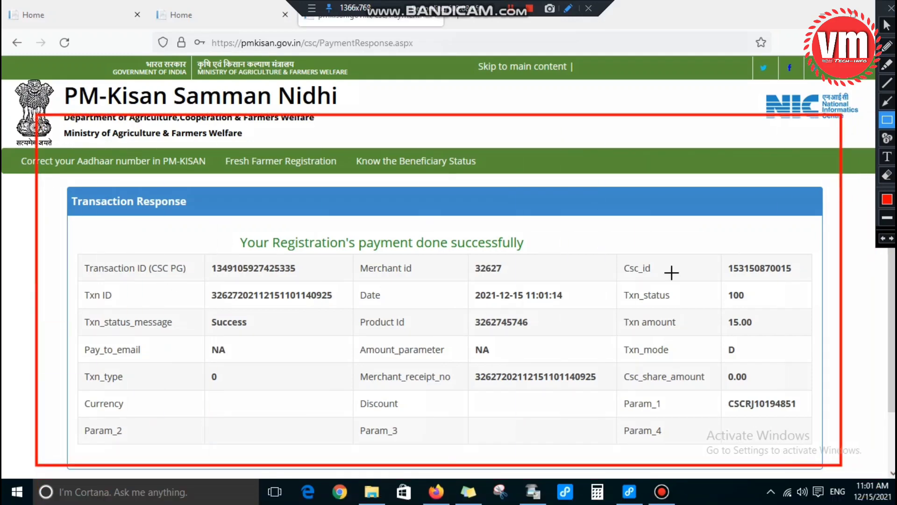
drag(719, 389, 810, 417)
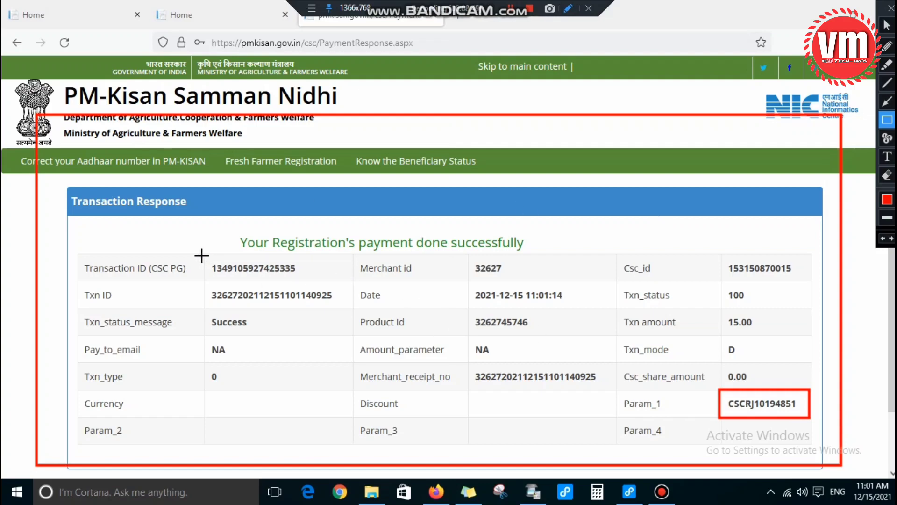
drag(714, 248, 813, 289)
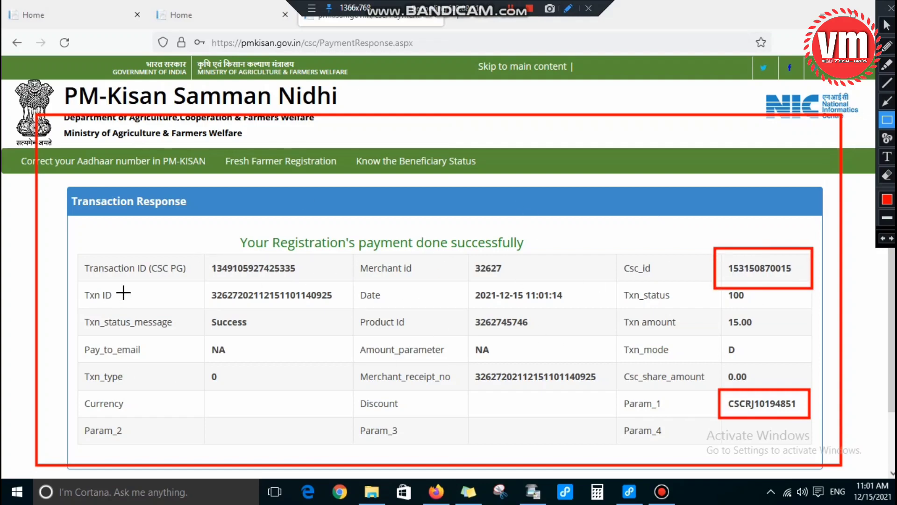
drag(179, 255, 323, 288)
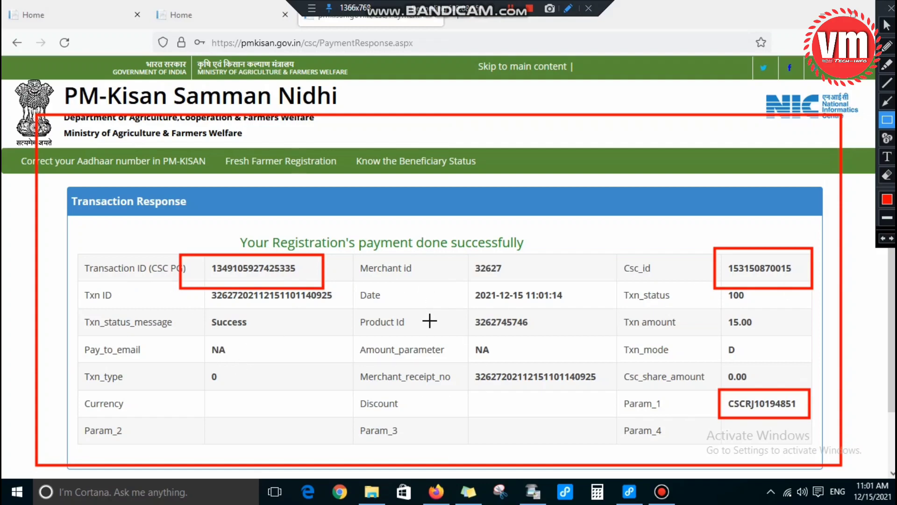
key(Escape)
scroll(350, 231, down, 2)
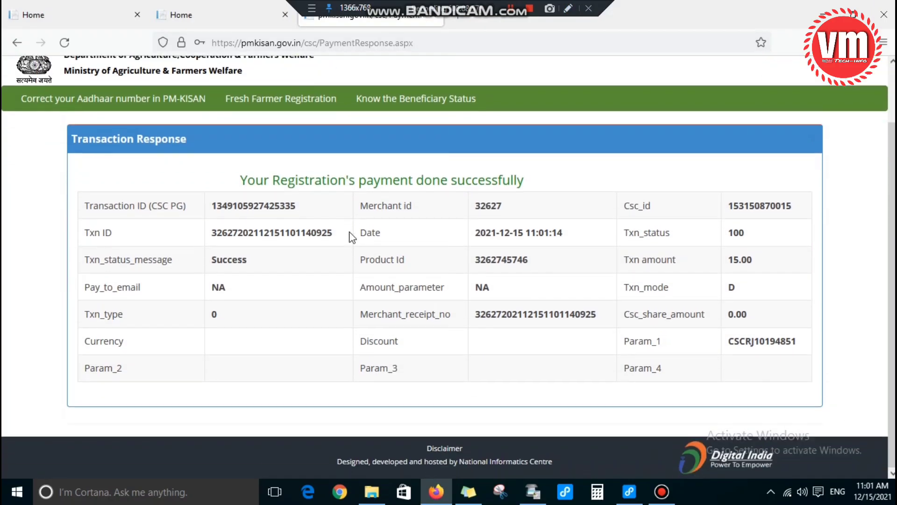
scroll(405, 242, up, 2)
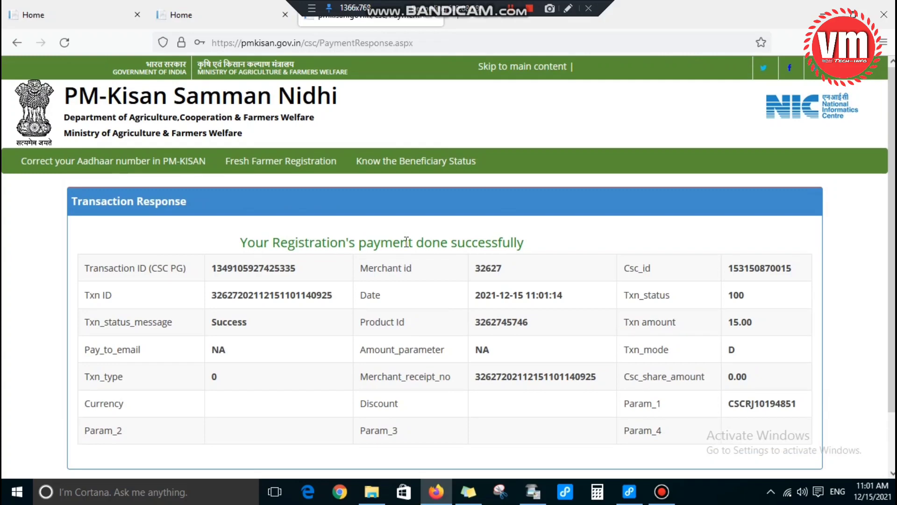
scroll(406, 241, down, 2)
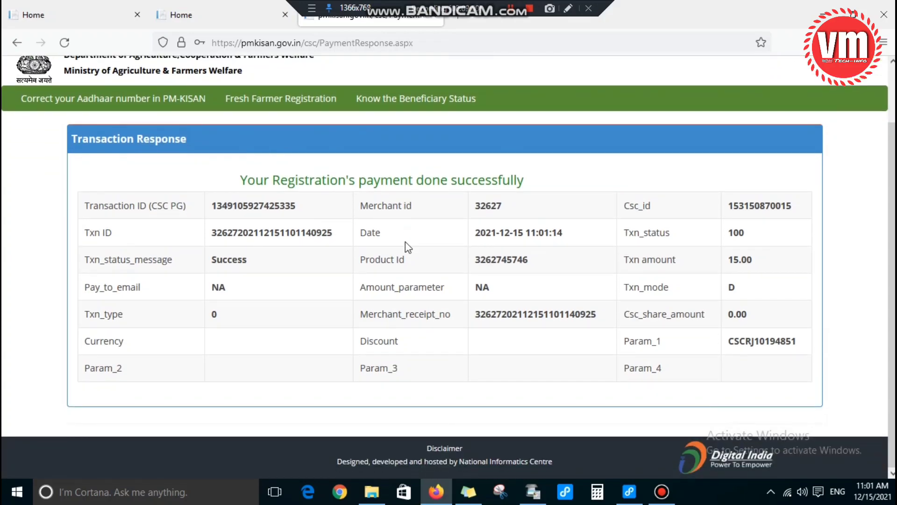